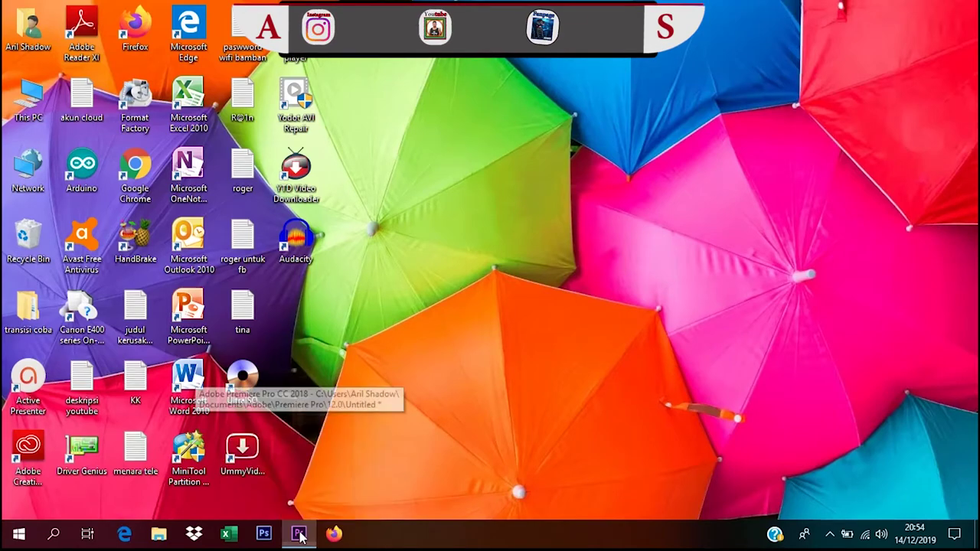
# Step: Create a new 1920×1080 legacy title named LOGO and focus its empty canvas
pyautogui.click(299, 534)
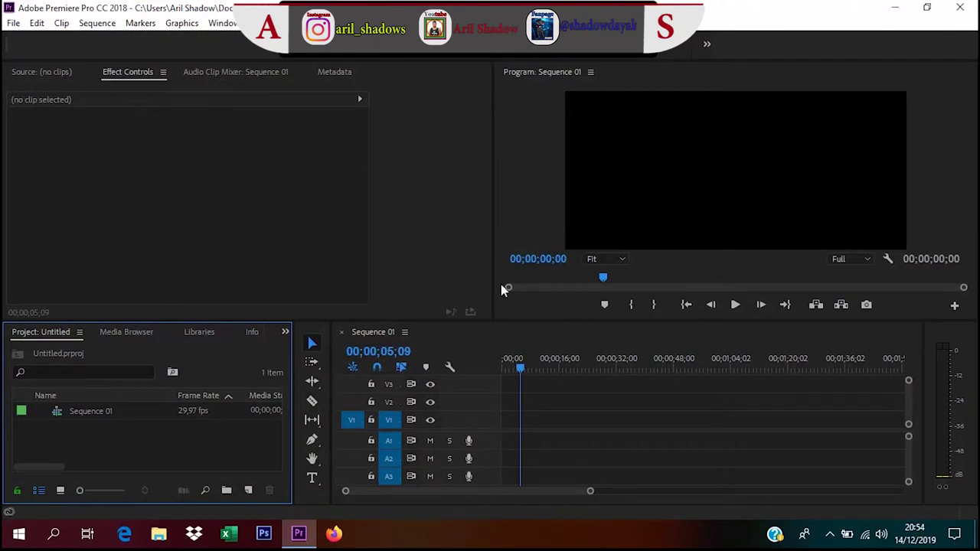
pyautogui.click(14, 23)
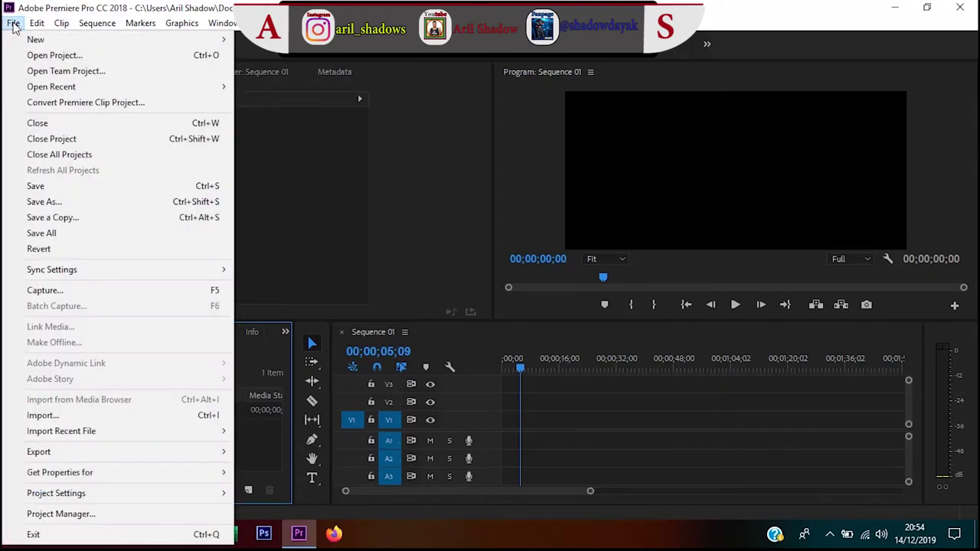
pyautogui.moveTo(35, 47)
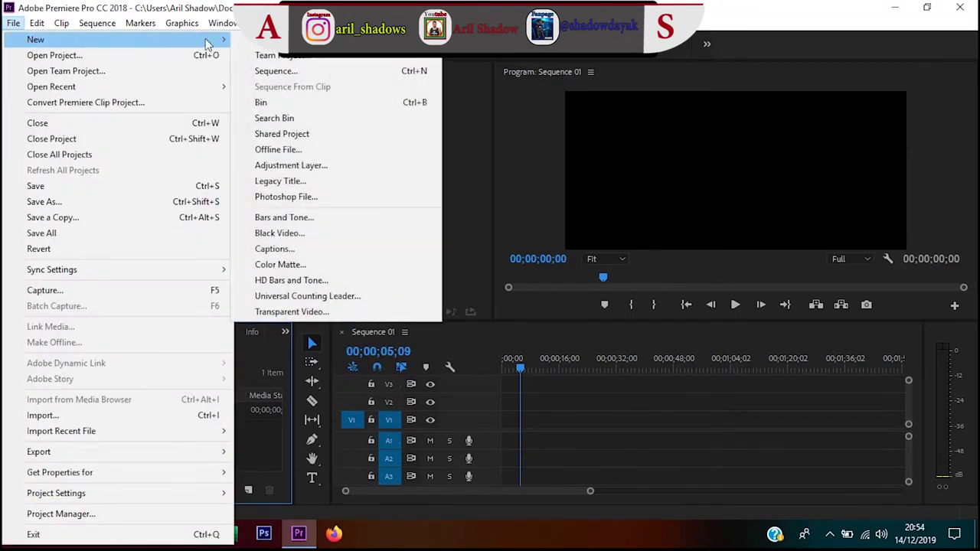
pyautogui.click(282, 182)
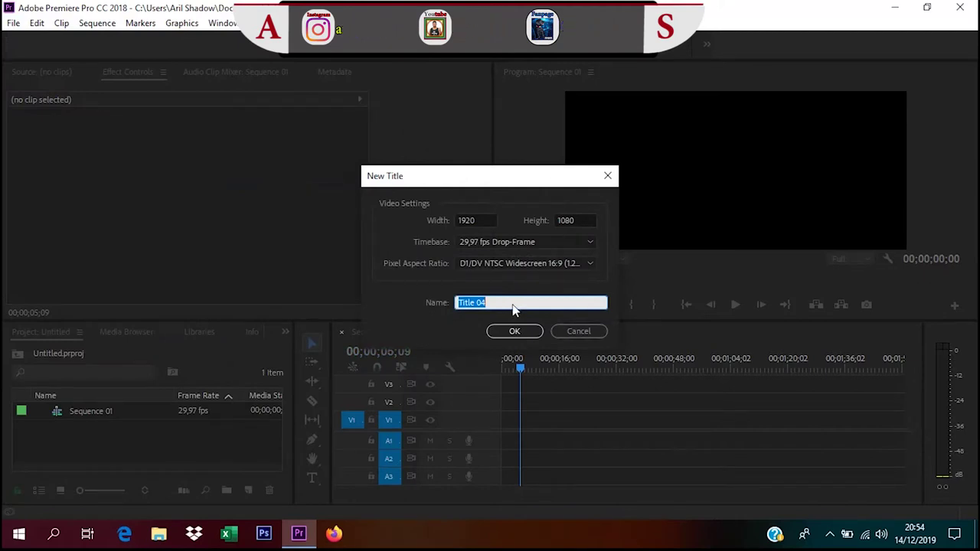
pyautogui.write('LOGO')
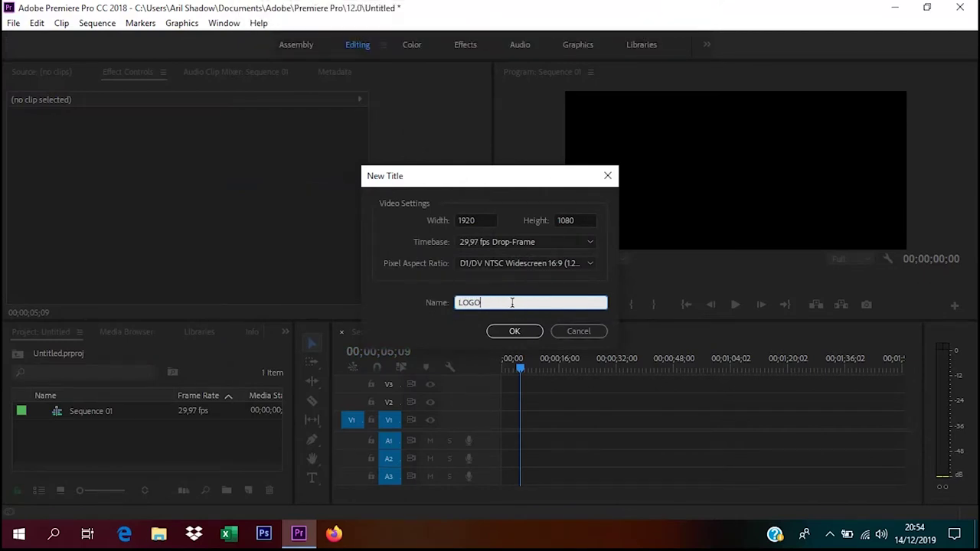
pyautogui.press('Return')
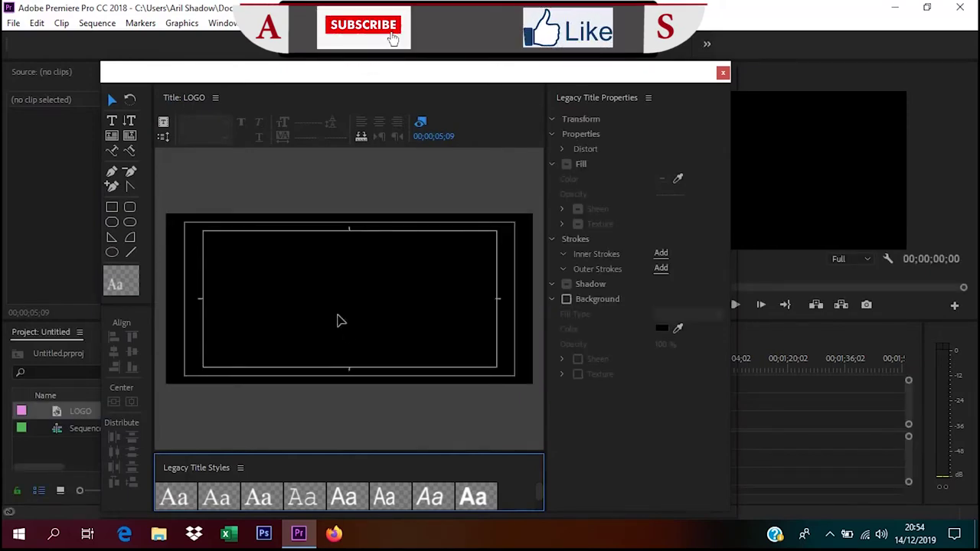
pyautogui.click(335, 308)
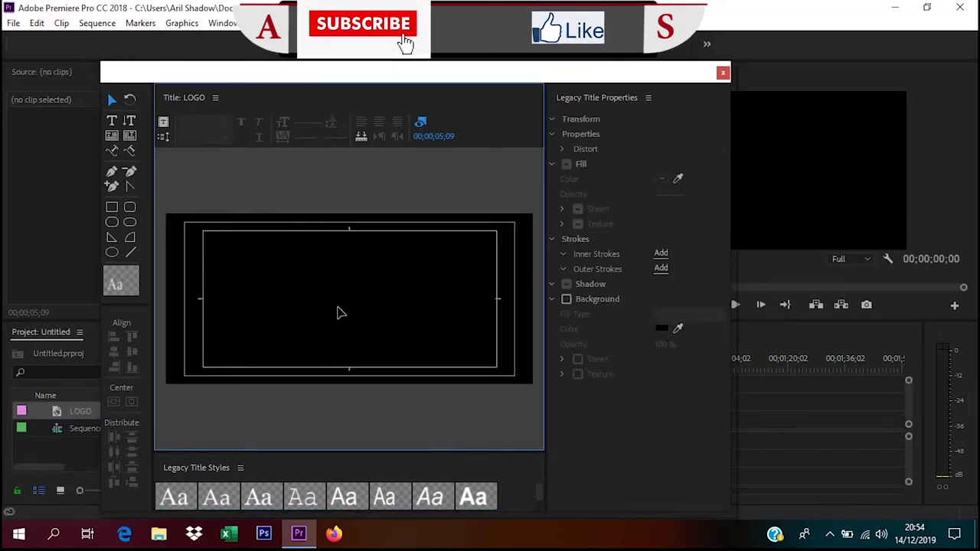
# Step: Insert the Wajah Roger1 puppy photo as a graphic into the LOGO title
pyautogui.rightClick(297, 298)
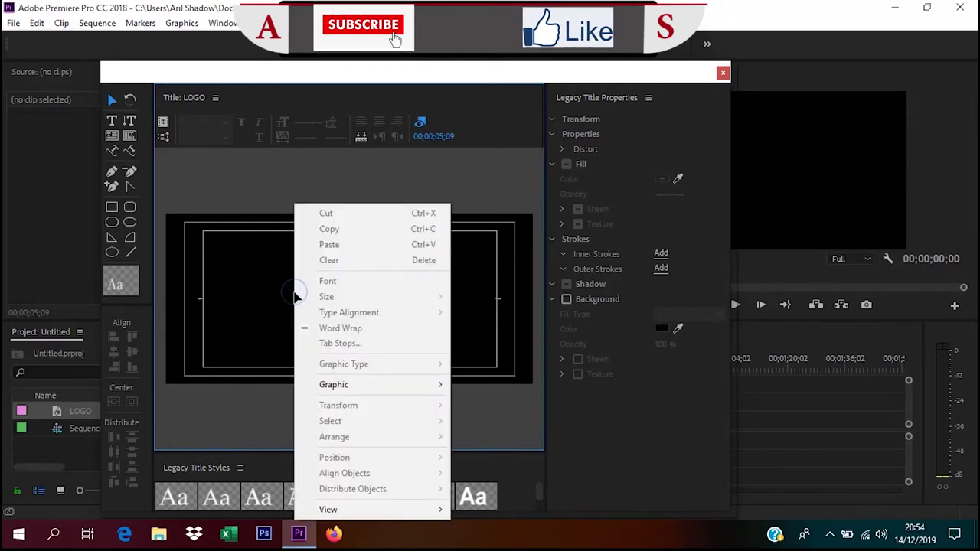
pyautogui.moveTo(331, 388)
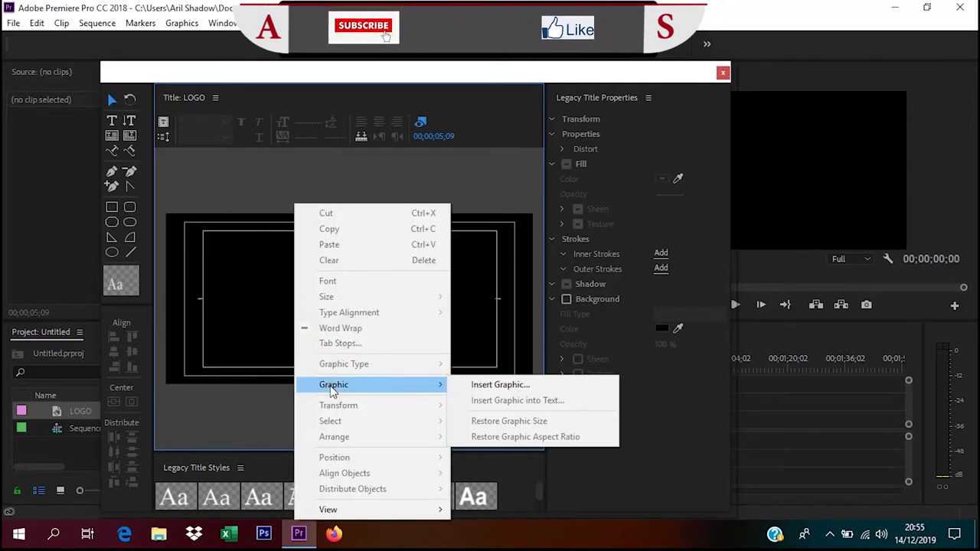
pyautogui.click(478, 387)
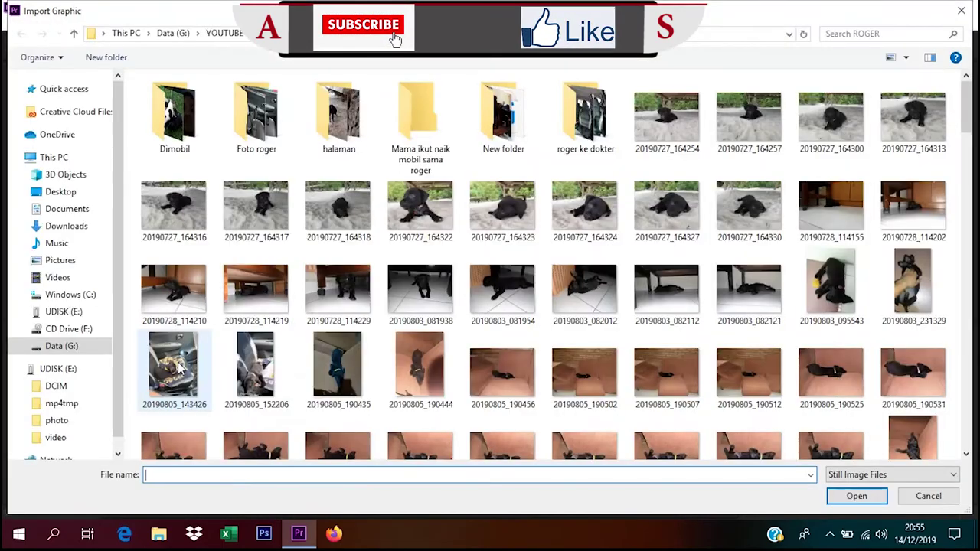
pyautogui.scroll(-5, 291, 306)
pyautogui.scroll(-5, 314, 345)
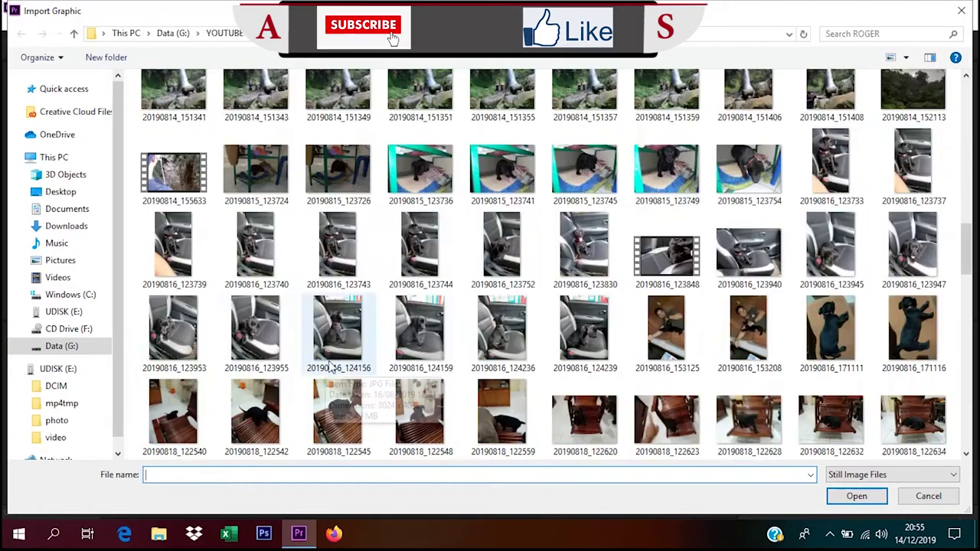
pyautogui.scroll(-5, 581, 287)
pyautogui.scroll(-5, 600, 293)
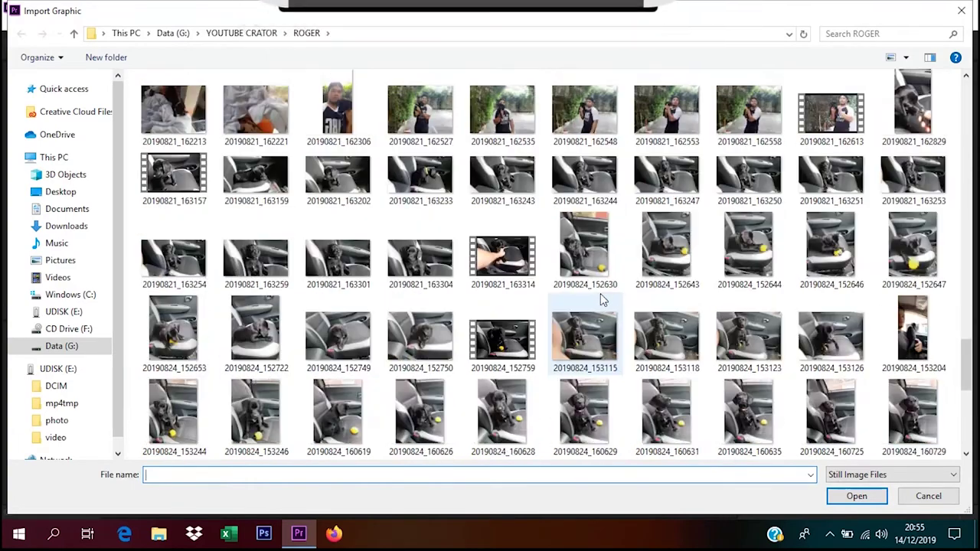
pyautogui.scroll(-10, 600, 293)
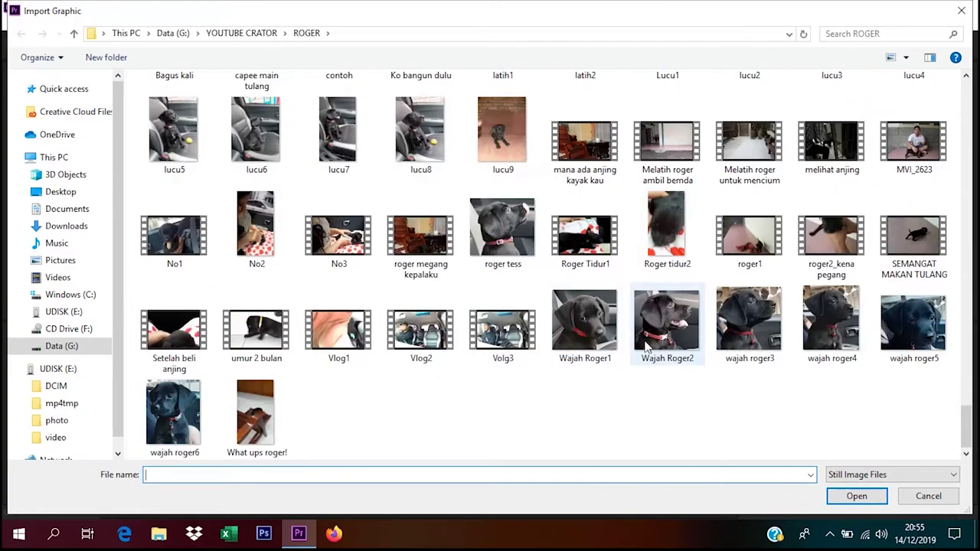
pyautogui.click(598, 333)
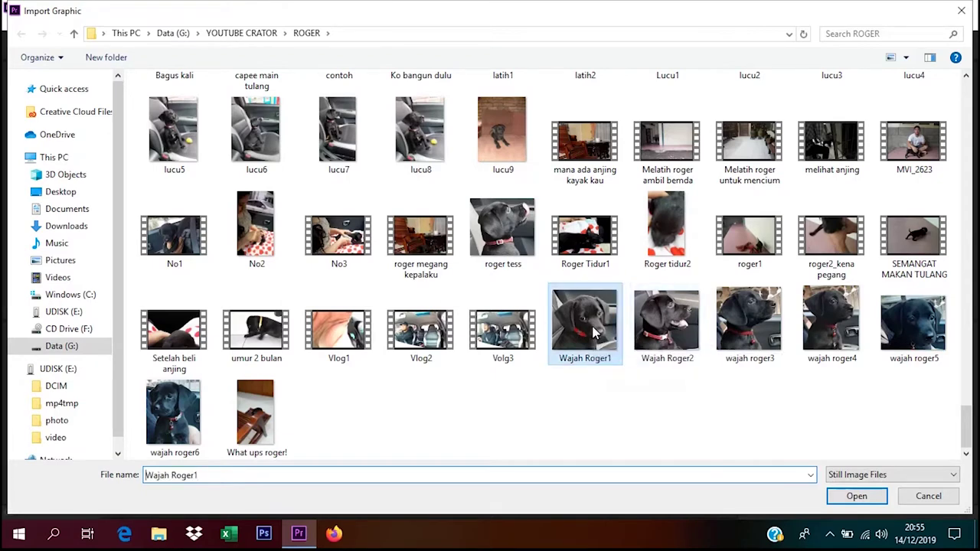
pyautogui.click(859, 496)
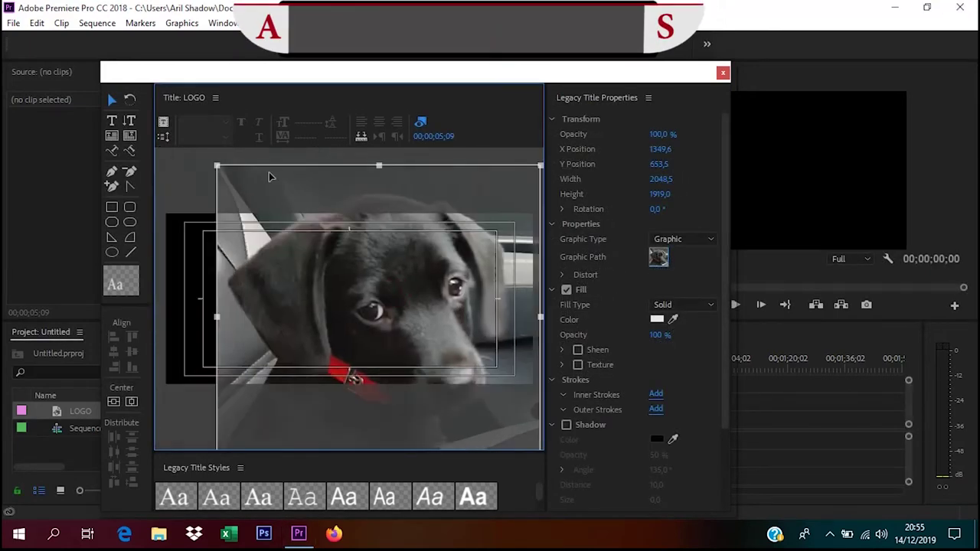
# Step: Scale the oversized dog photo down with its handles to about 545 by 500
pyautogui.moveTo(255, 209)
pyautogui.mouseDown()
pyautogui.moveTo(396, 278)
pyautogui.moveTo(320, 216)
pyautogui.mouseUp()
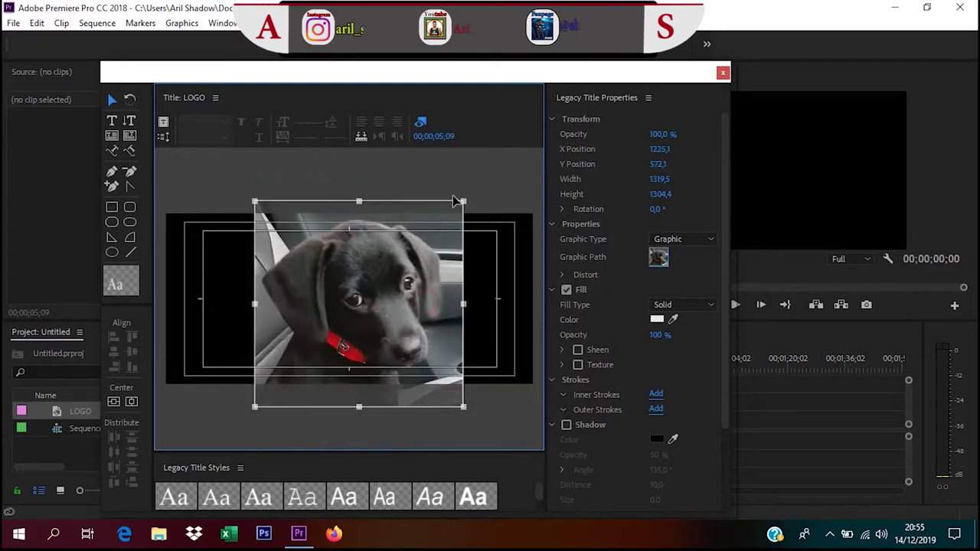
pyautogui.moveTo(464, 203); pyautogui.dragTo(431, 258)
pyautogui.moveTo(413, 305); pyautogui.dragTo(392, 260)
pyautogui.moveTo(411, 356); pyautogui.dragTo(376, 355)
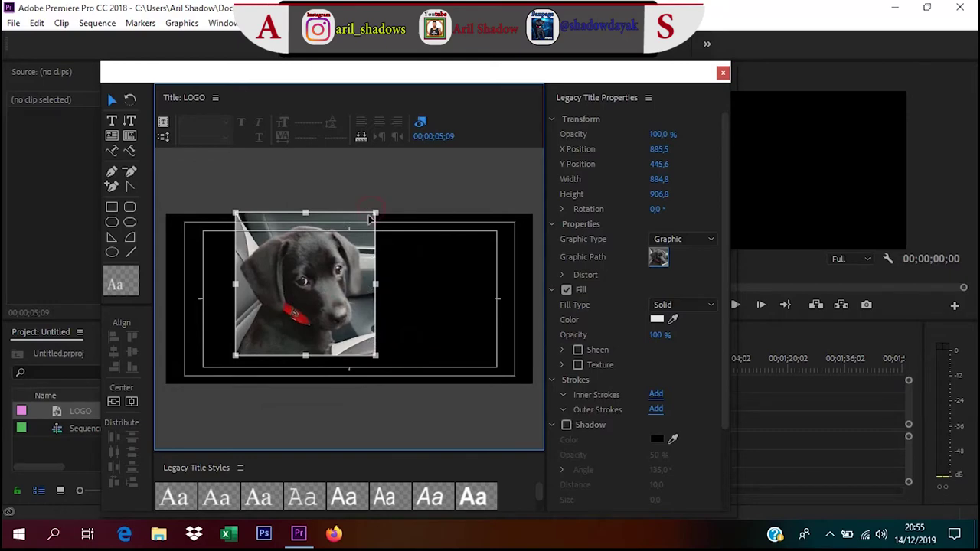
pyautogui.moveTo(347, 240); pyautogui.dragTo(340, 267)
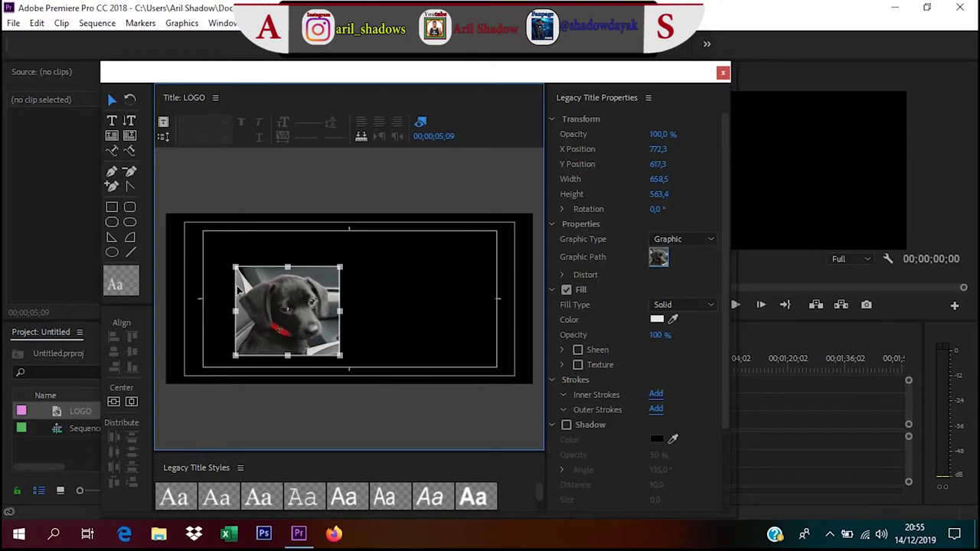
pyautogui.moveTo(235, 268); pyautogui.dragTo(261, 278)
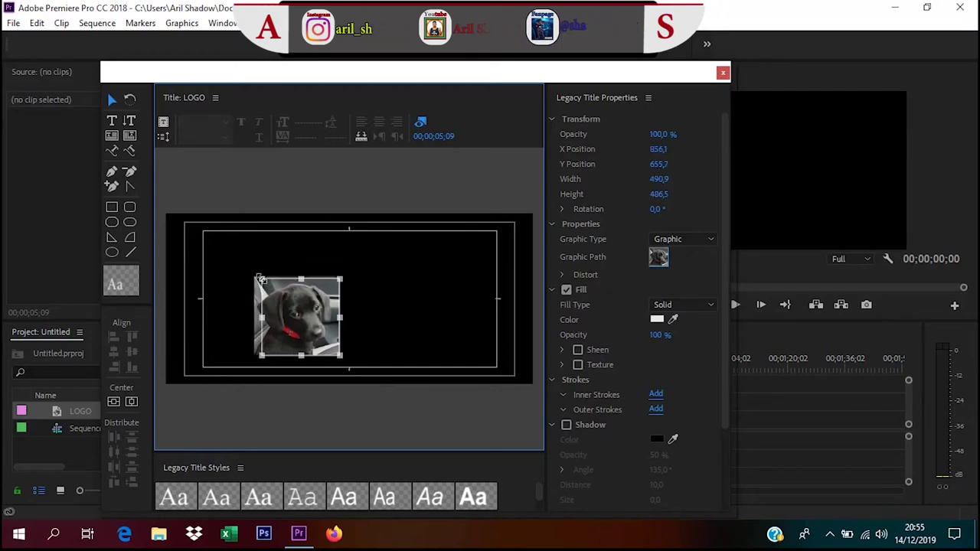
# Step: Centre the dog photo on the canvas and add an Edge-type Outer Stroke of size 10
pyautogui.moveTo(297, 304); pyautogui.dragTo(362, 271)
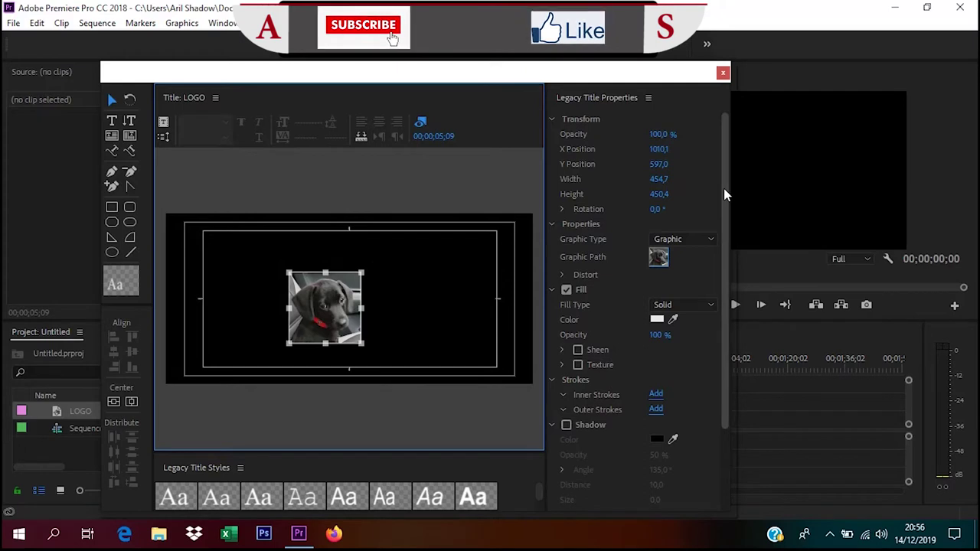
pyautogui.moveTo(724, 189); pyautogui.dragTo(732, 234)
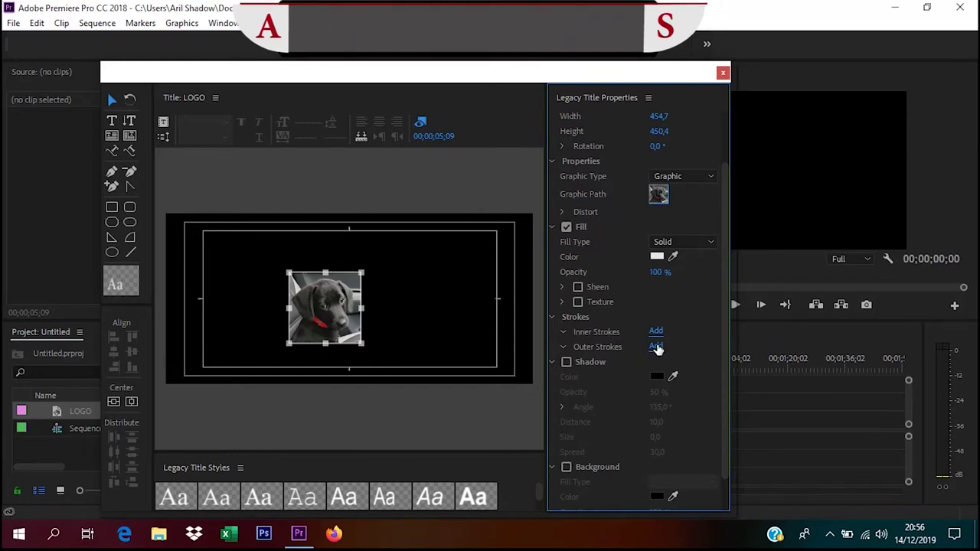
pyautogui.click(656, 347)
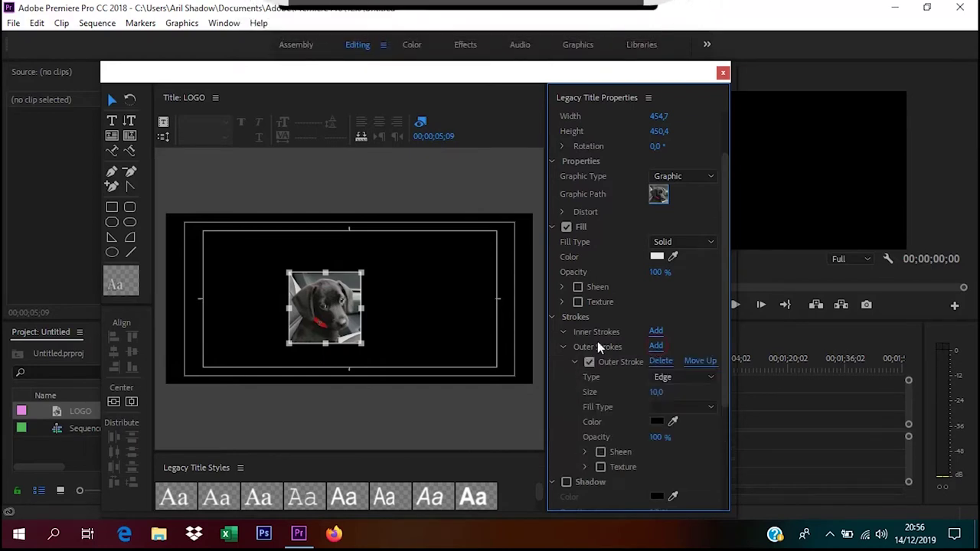
# Step: Make the outer stroke red with a size of 30
pyautogui.click(657, 422)
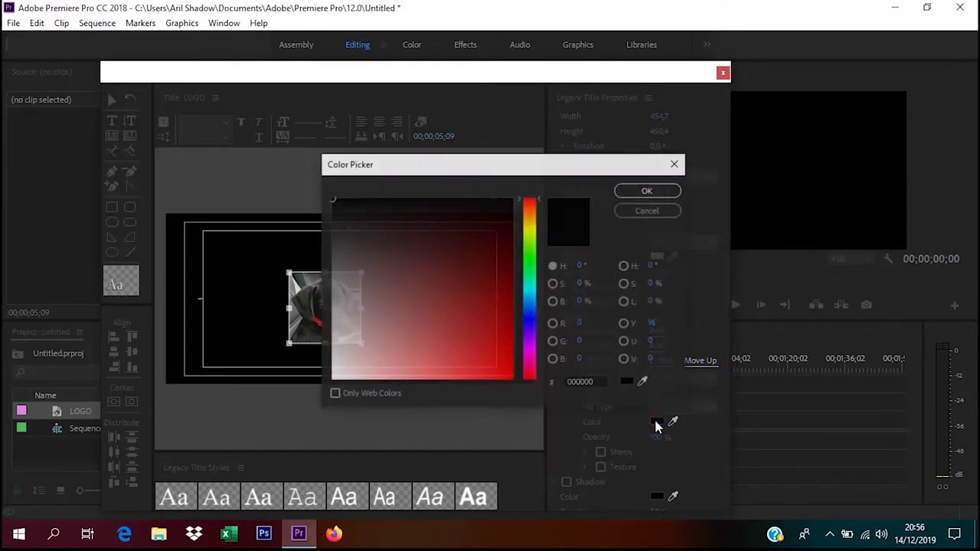
pyautogui.click(529, 292)
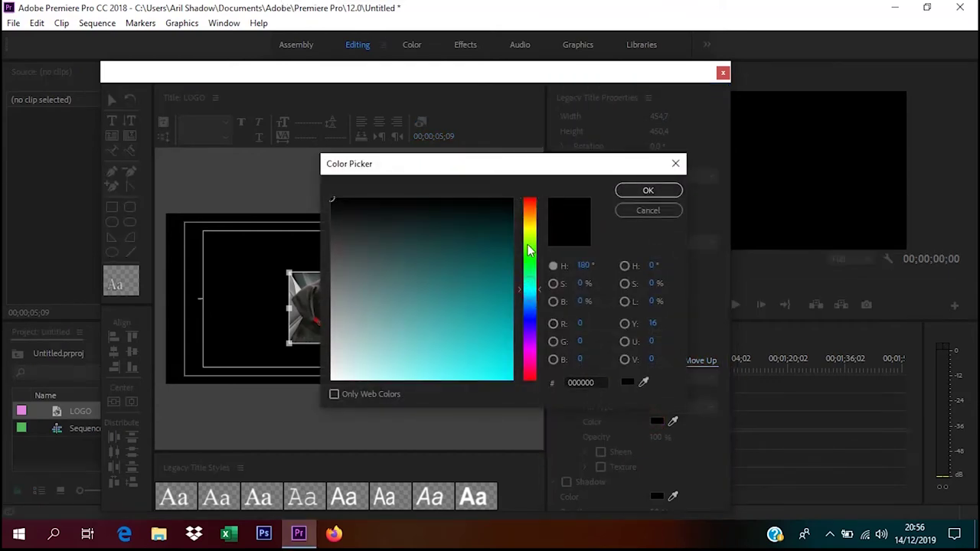
pyautogui.click(531, 203)
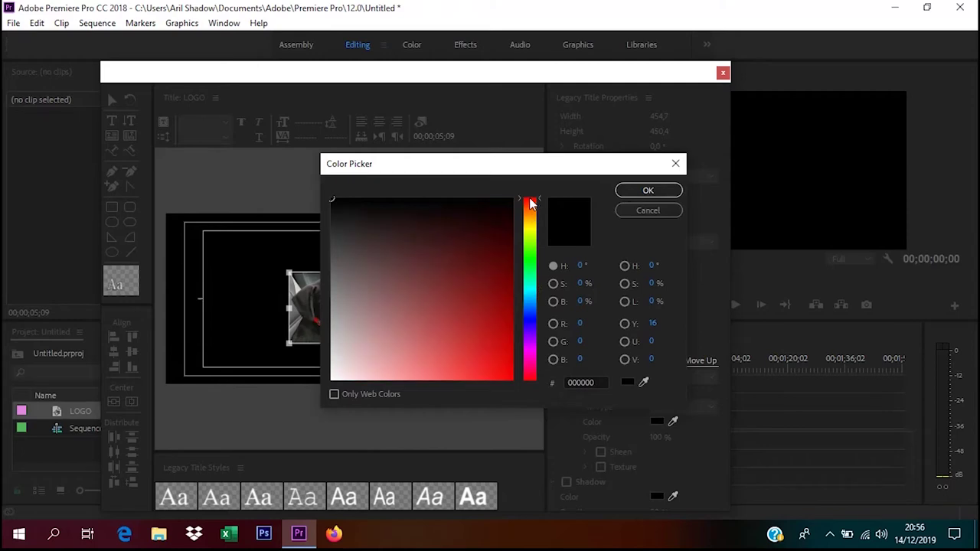
pyautogui.click(647, 190)
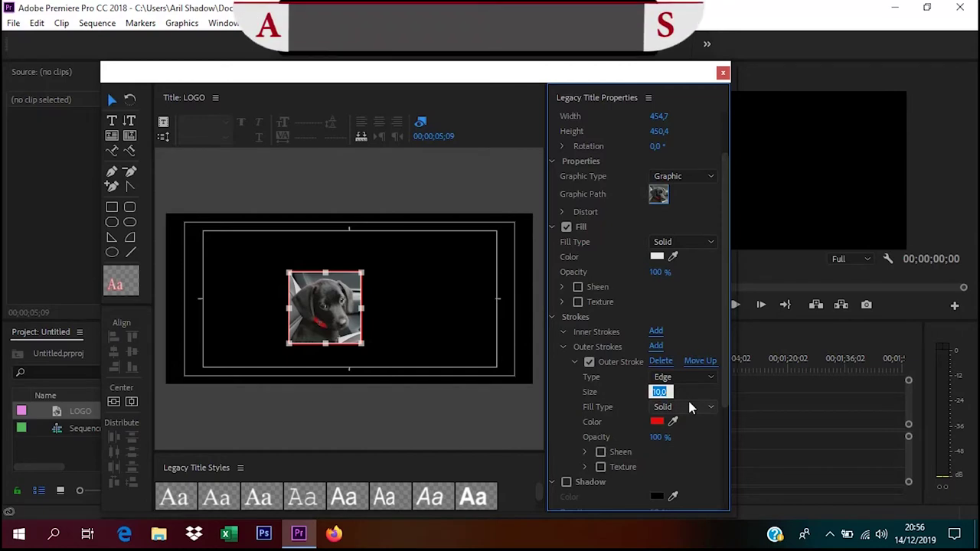
pyautogui.write('30')
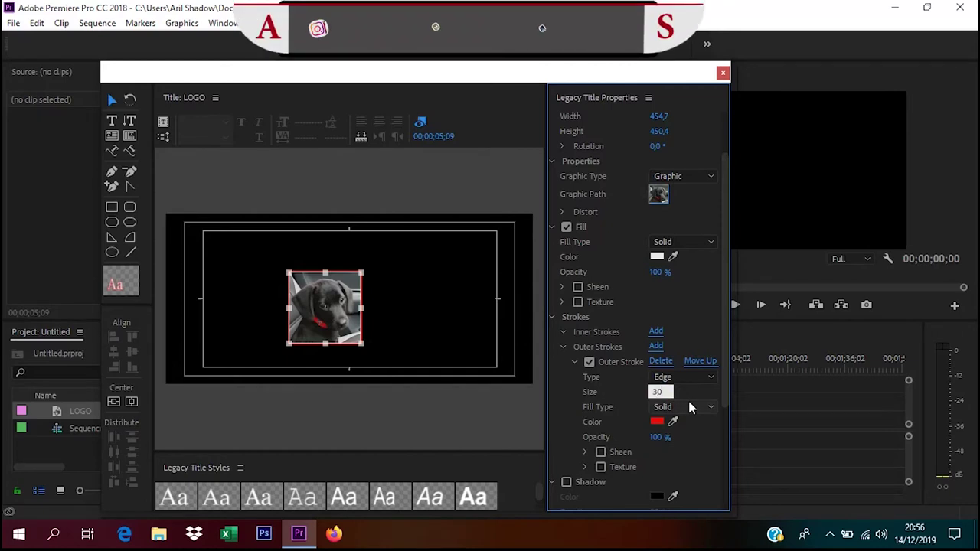
pyautogui.press('Return')
# Step: Lower the outer stroke's opacity to 60%
pyautogui.scroll(-1, 651, 456)
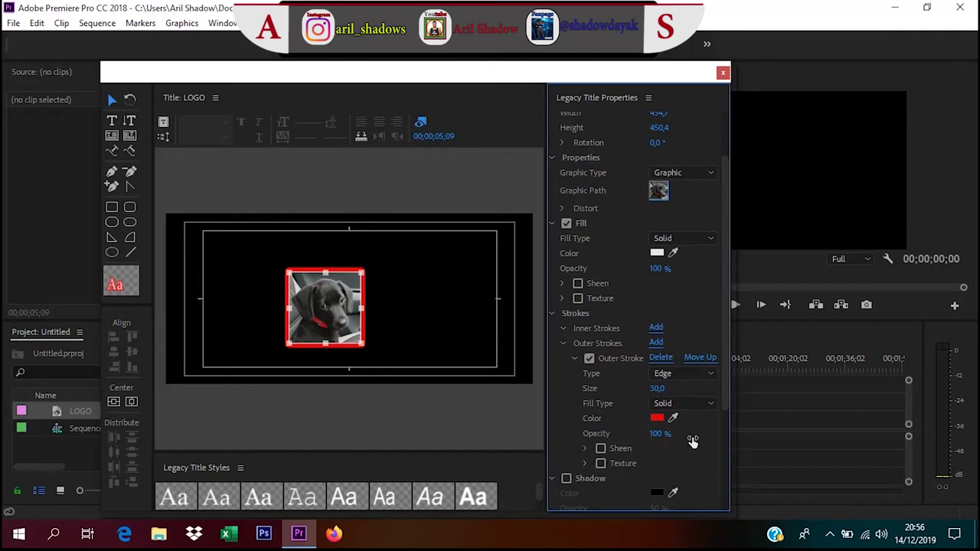
pyautogui.moveTo(669, 443); pyautogui.dragTo(663, 447)
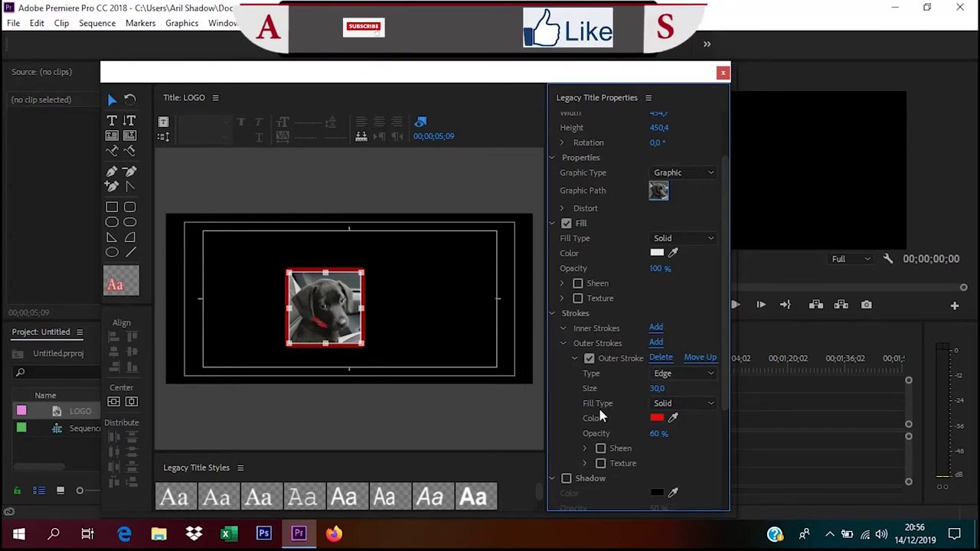
pyautogui.click(683, 404)
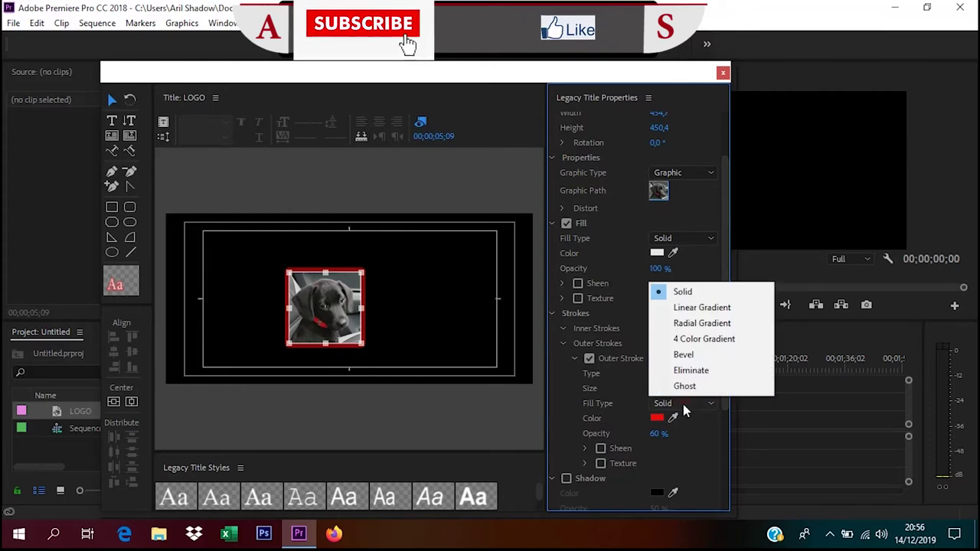
# Step: Switch the outer stroke to a 4 Color Gradient and make the top-left stop white
pyautogui.click(700, 341)
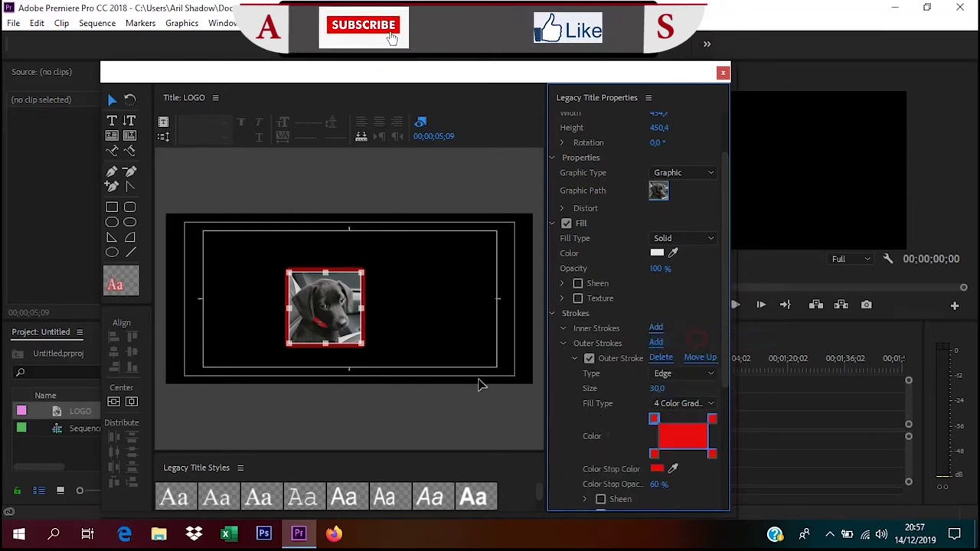
pyautogui.doubleClick(655, 420)
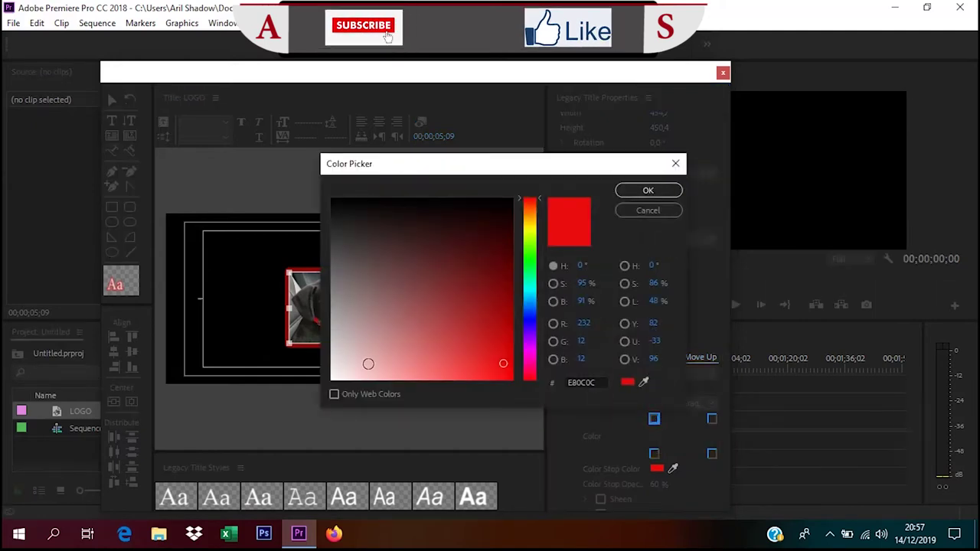
pyautogui.click(342, 378)
pyautogui.click(645, 191)
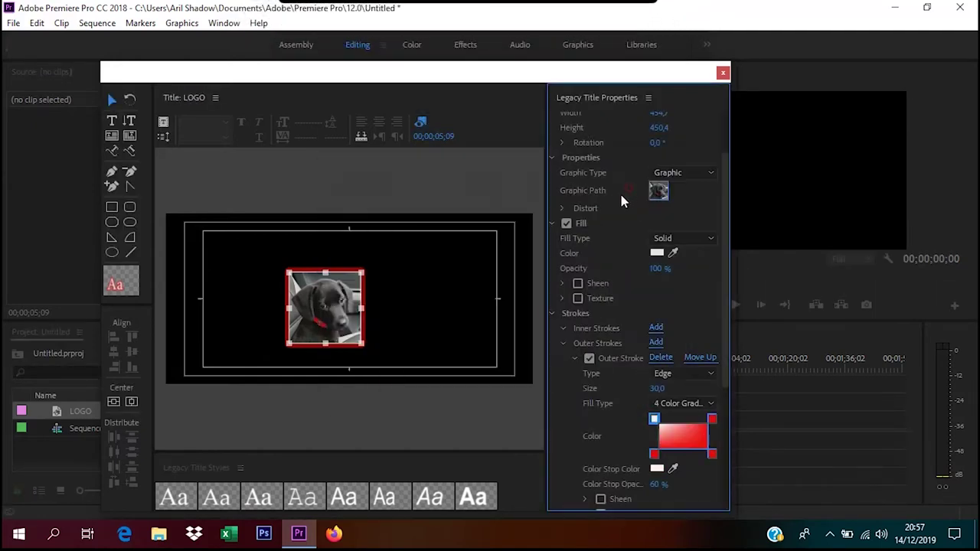
# Step: Set the bottom-right gradient stop dark and bottom-left stop yellow, then close the title editor
pyautogui.doubleClick(712, 455)
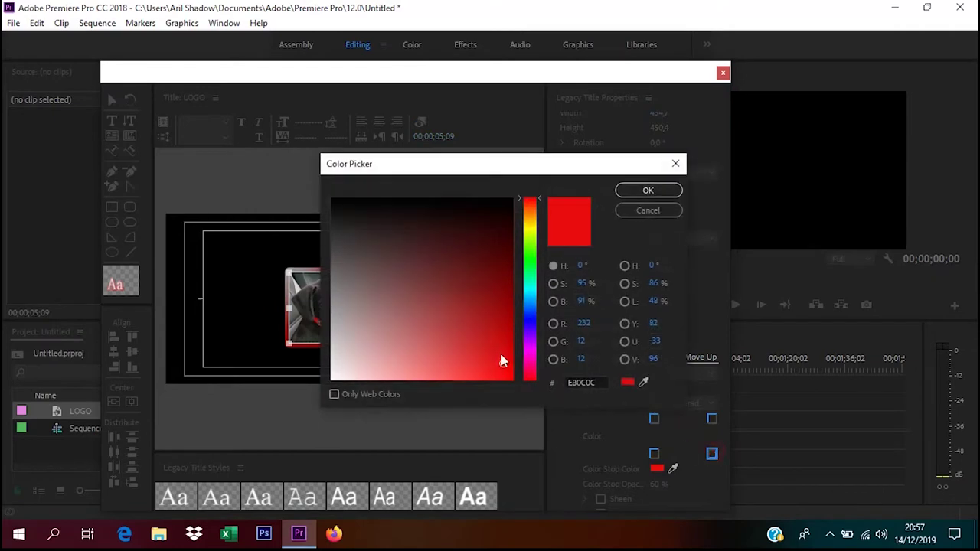
pyautogui.click(457, 203)
pyautogui.click(650, 190)
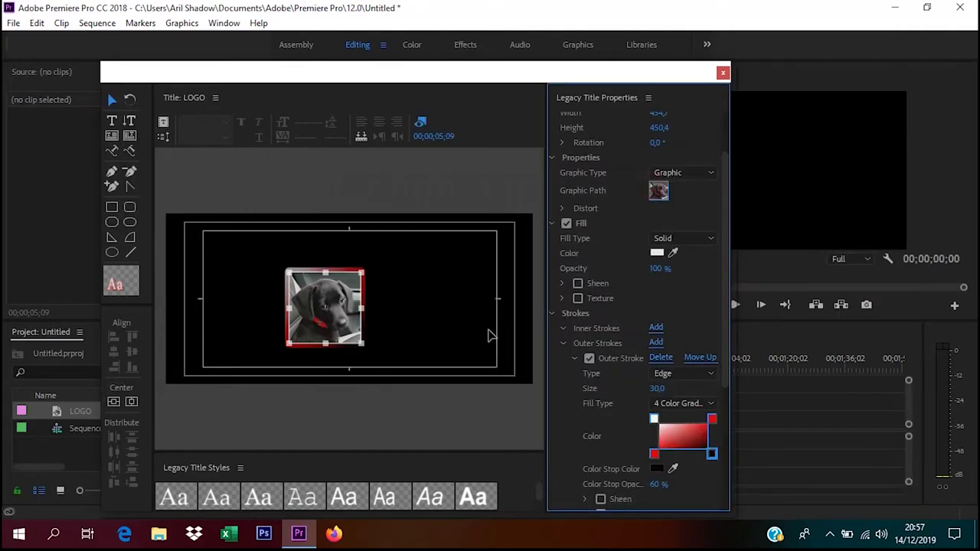
pyautogui.doubleClick(655, 455)
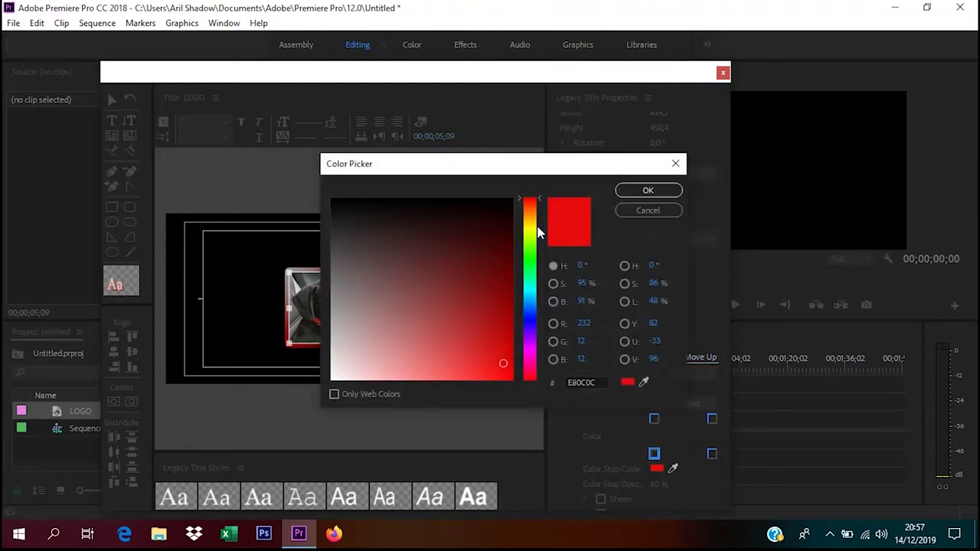
pyautogui.click(532, 228)
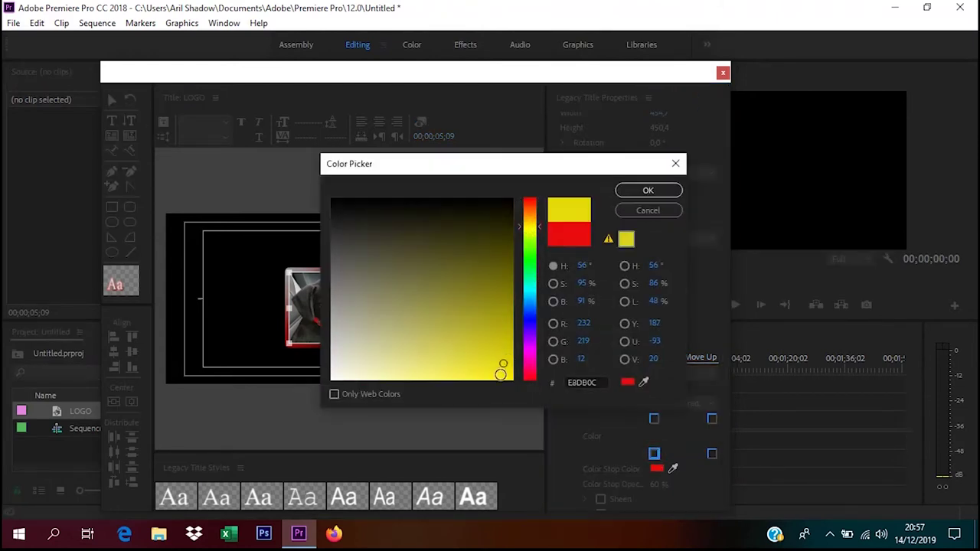
pyautogui.click(501, 376)
pyautogui.click(643, 191)
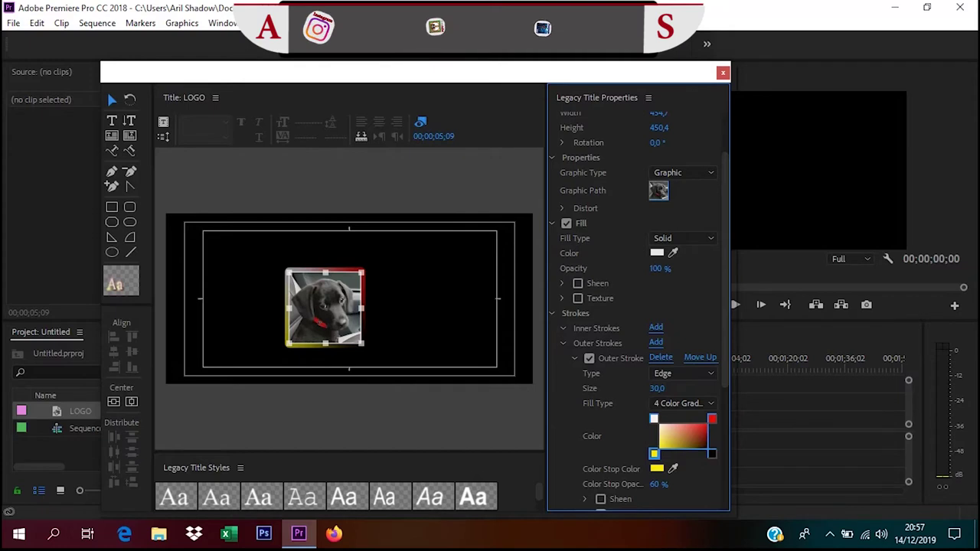
pyautogui.click(723, 74)
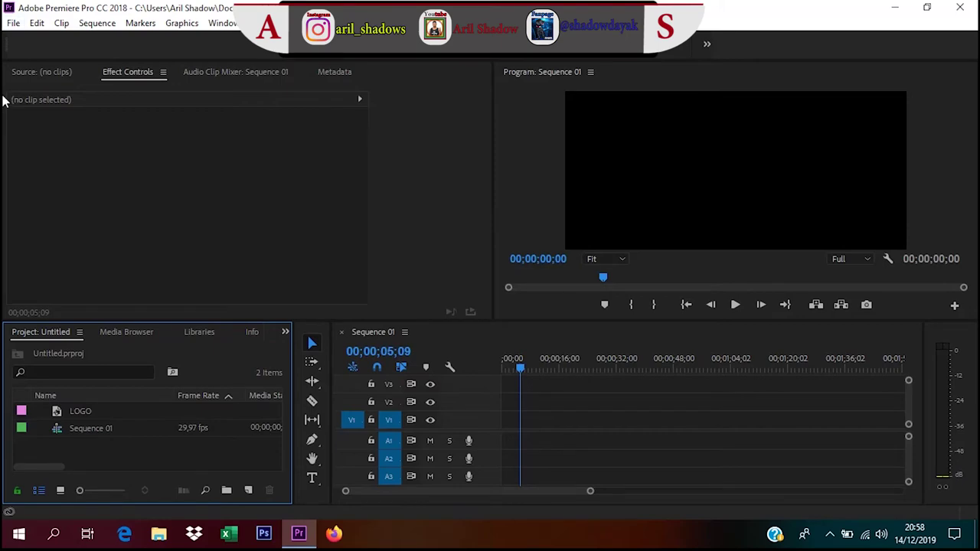
# Step: Create a second 1920×1080 legacy title named Teks
pyautogui.click(15, 24)
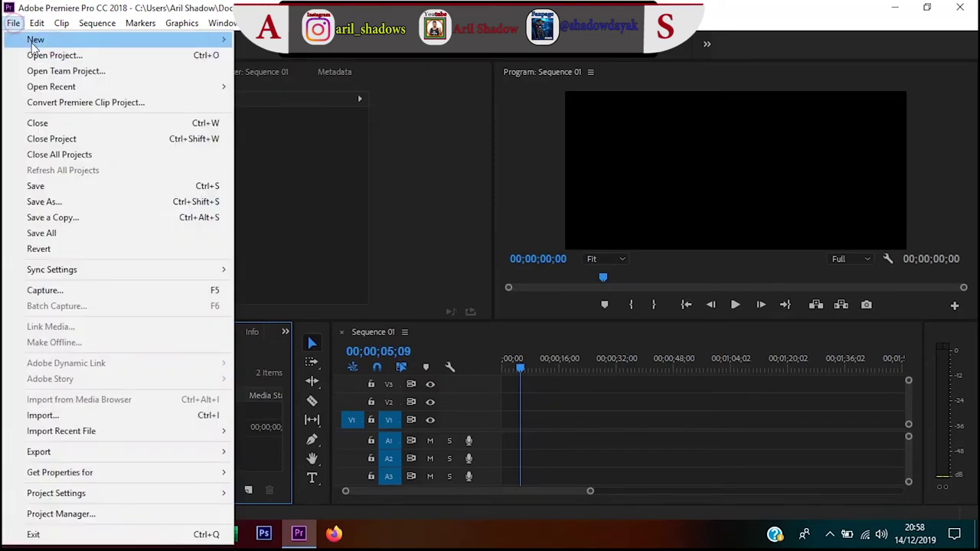
pyautogui.moveTo(35, 40)
pyautogui.click(313, 182)
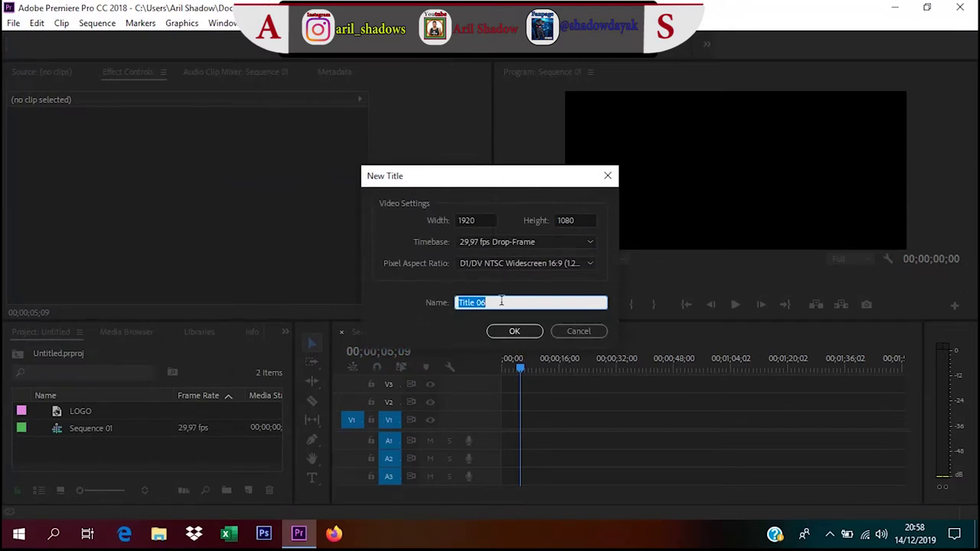
pyautogui.write('Teks')
pyautogui.press('Return')
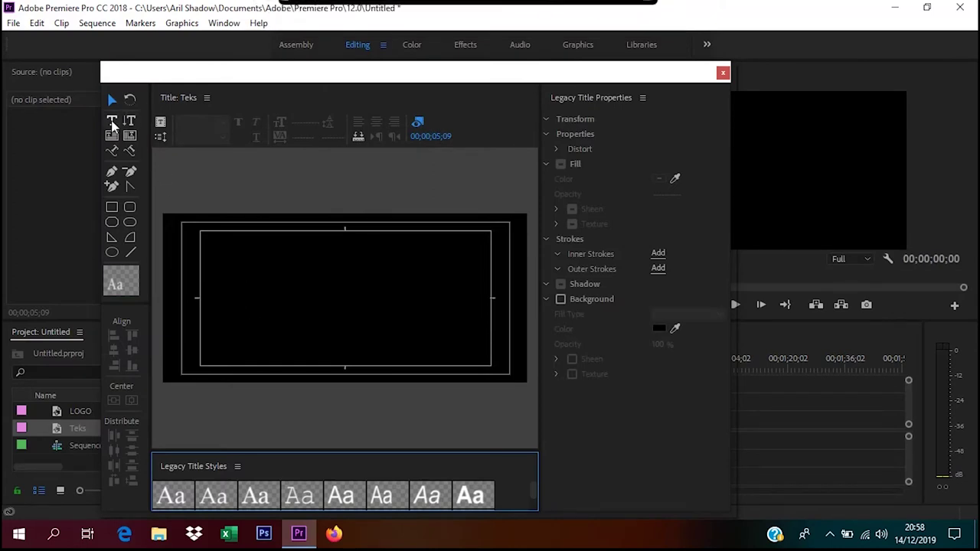
# Step: Type 'Jangan Lupa SUBSCRIBE & LIKE !' left of centre and make it bold
pyautogui.click(112, 120)
pyautogui.click(253, 290)
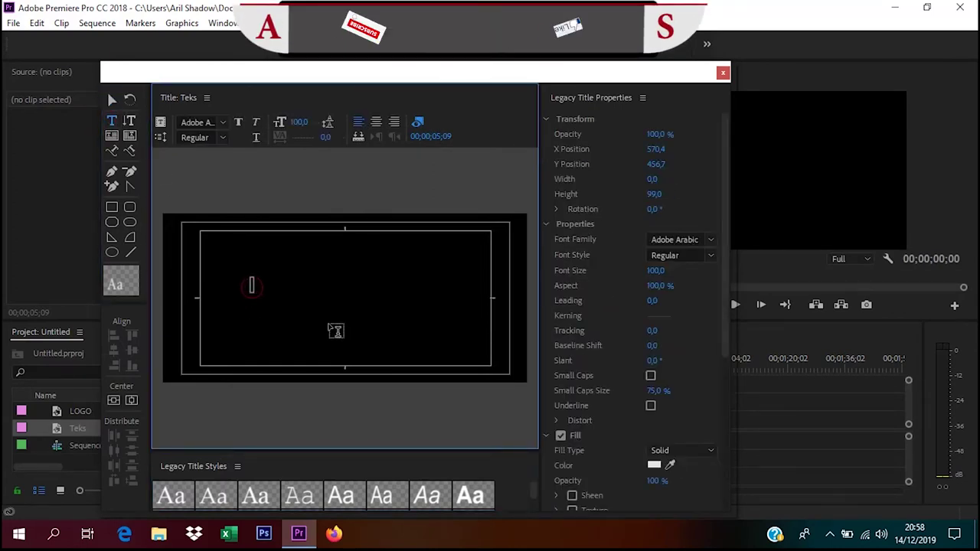
pyautogui.write('Janga')
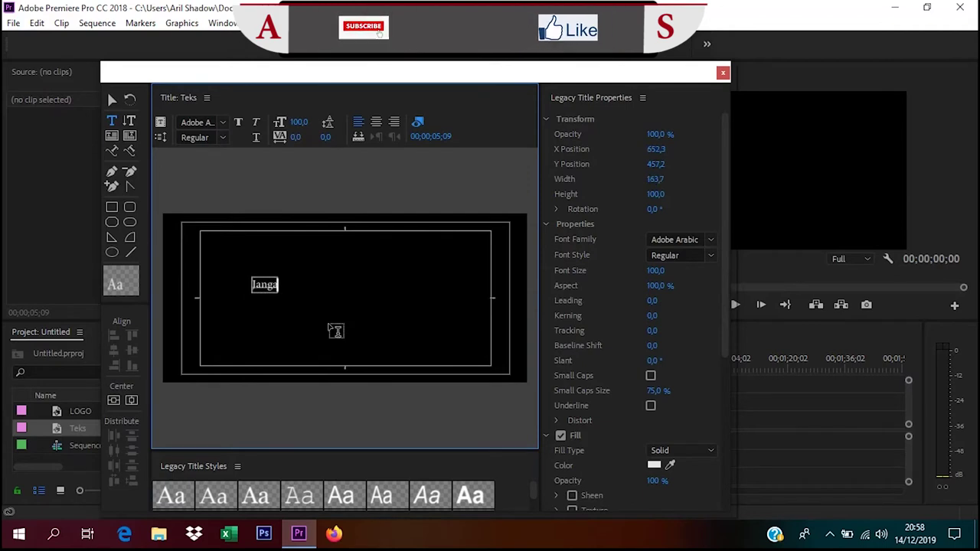
pyautogui.write('n lupa SUBSCRIBE &')
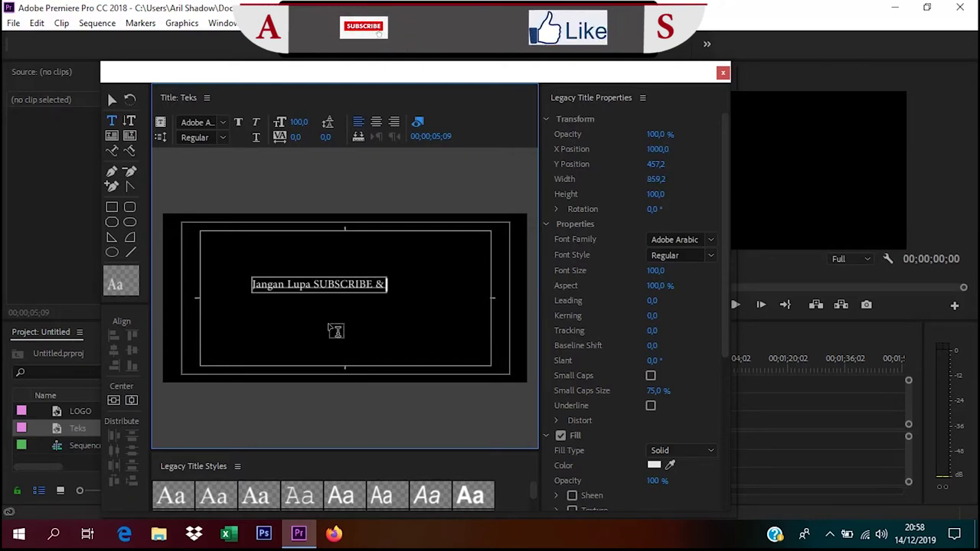
pyautogui.write(' LIKE')
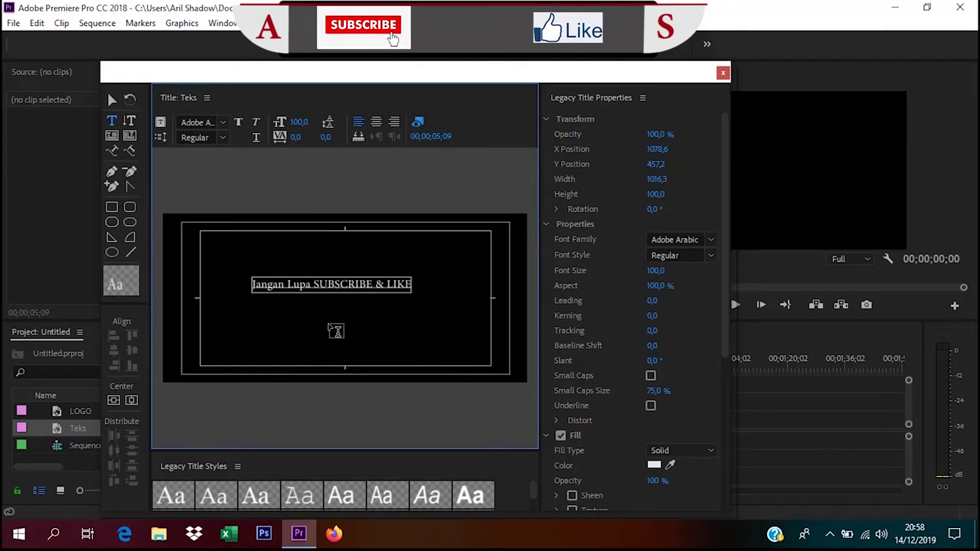
pyautogui.write(' !')
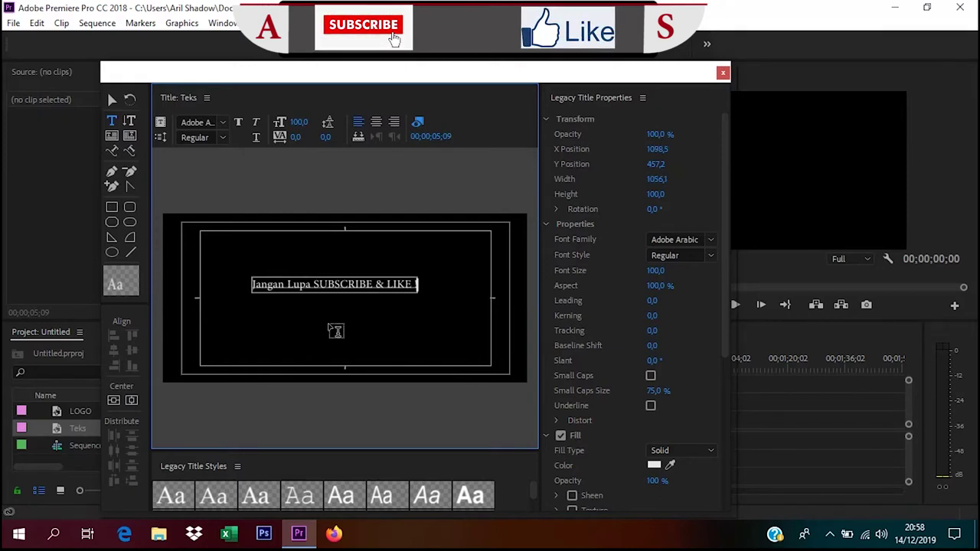
pyautogui.click(238, 122)
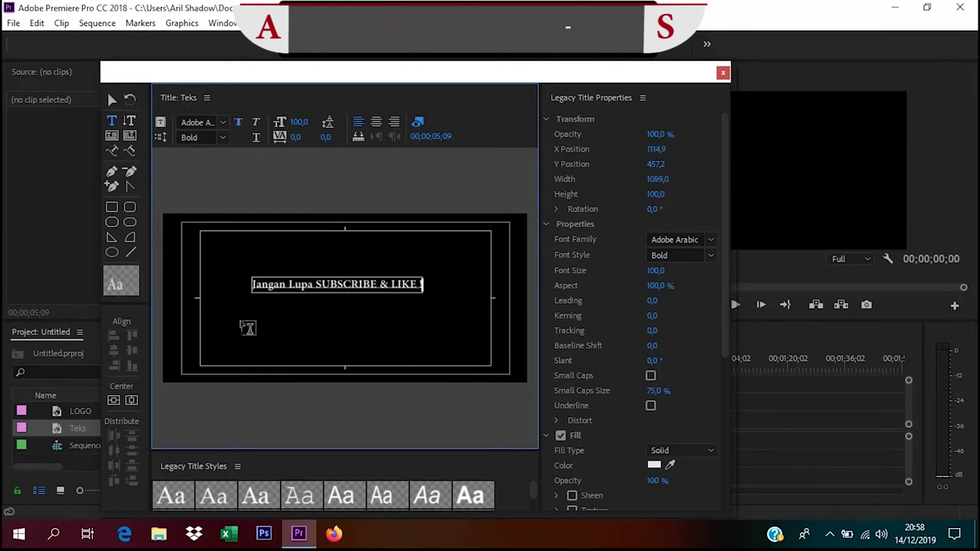
pyautogui.click(111, 100)
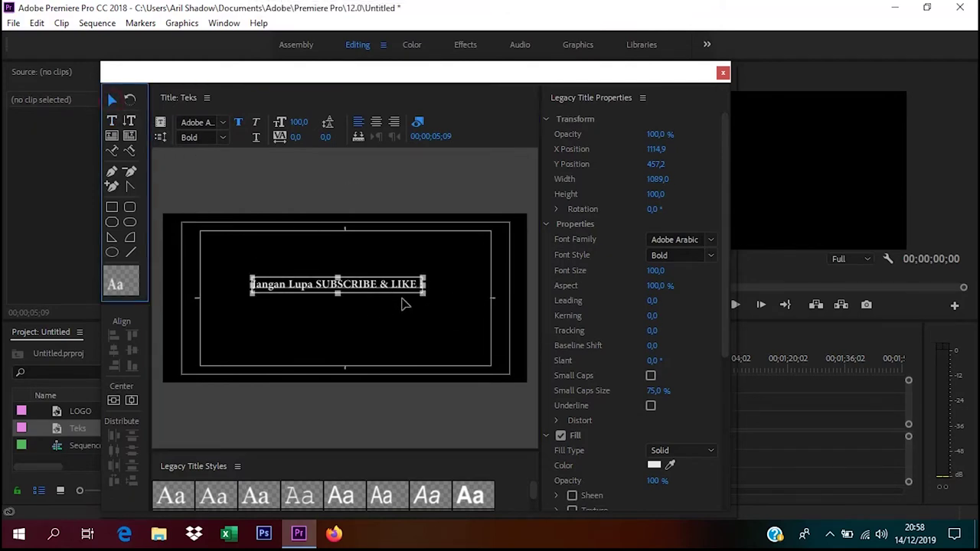
# Step: Stretch the text to font size 227.6 with 68.1% aspect and close the title editor
pyautogui.moveTo(424, 293); pyautogui.dragTo(477, 318)
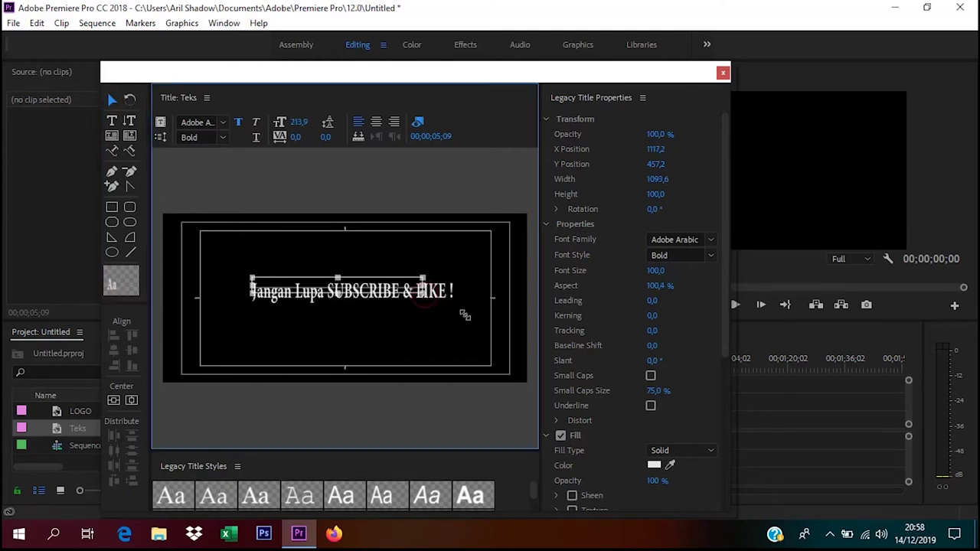
pyautogui.moveTo(251, 298); pyautogui.dragTo(213, 307)
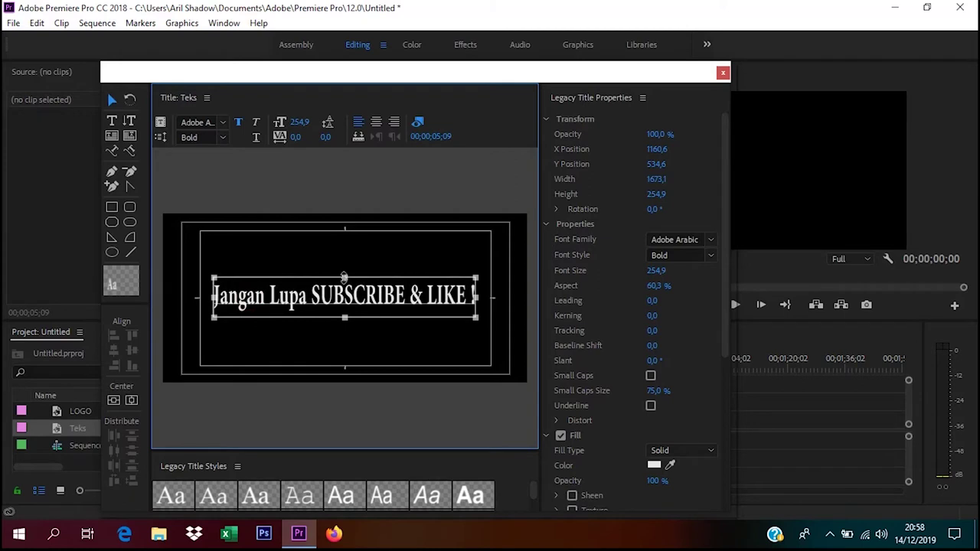
pyautogui.moveTo(344, 277); pyautogui.dragTo(345, 283)
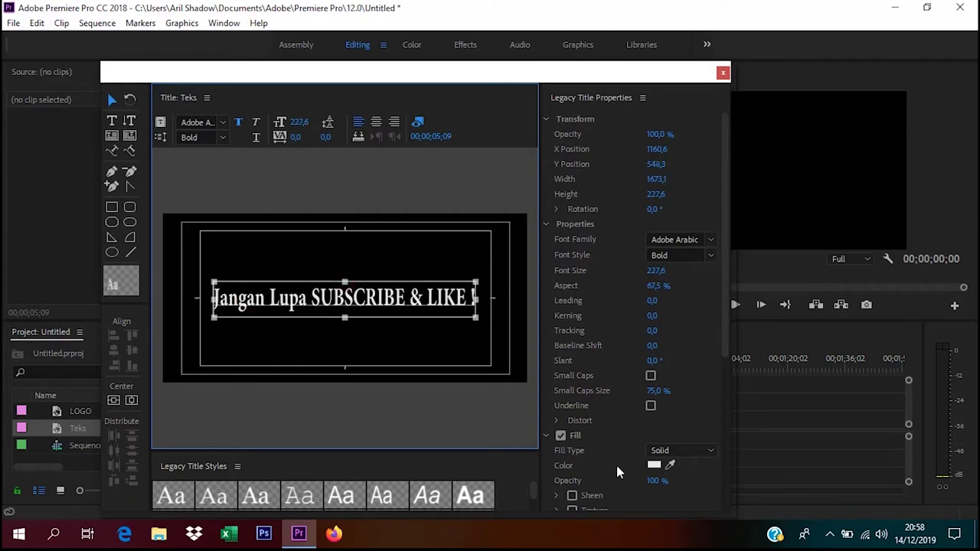
pyautogui.moveTo(724, 252); pyautogui.dragTo(728, 346)
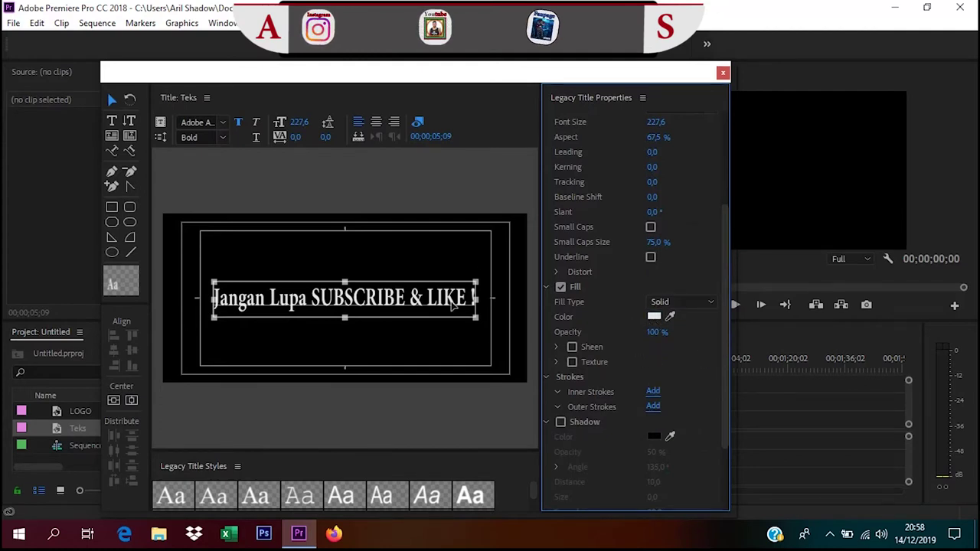
pyautogui.moveTo(477, 304); pyautogui.dragTo(480, 303)
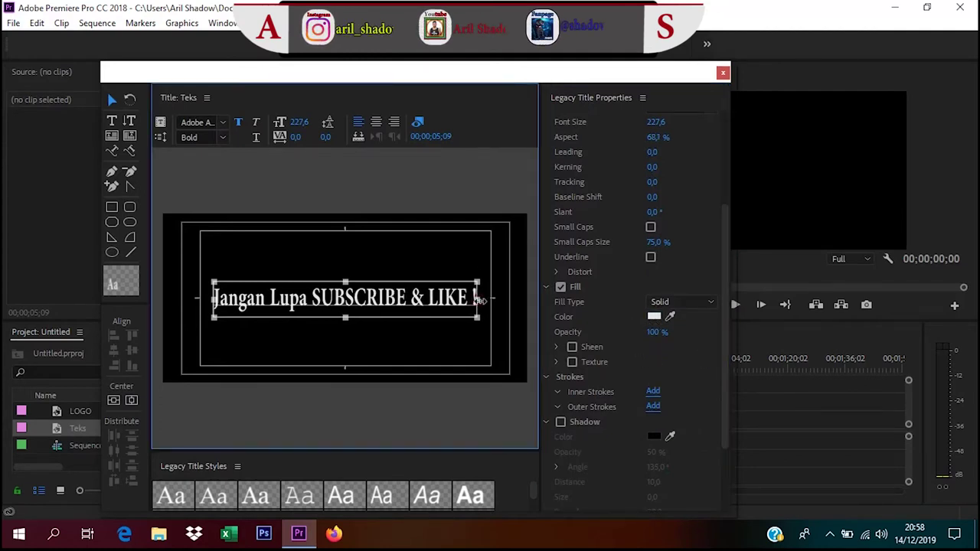
pyautogui.click(653, 317)
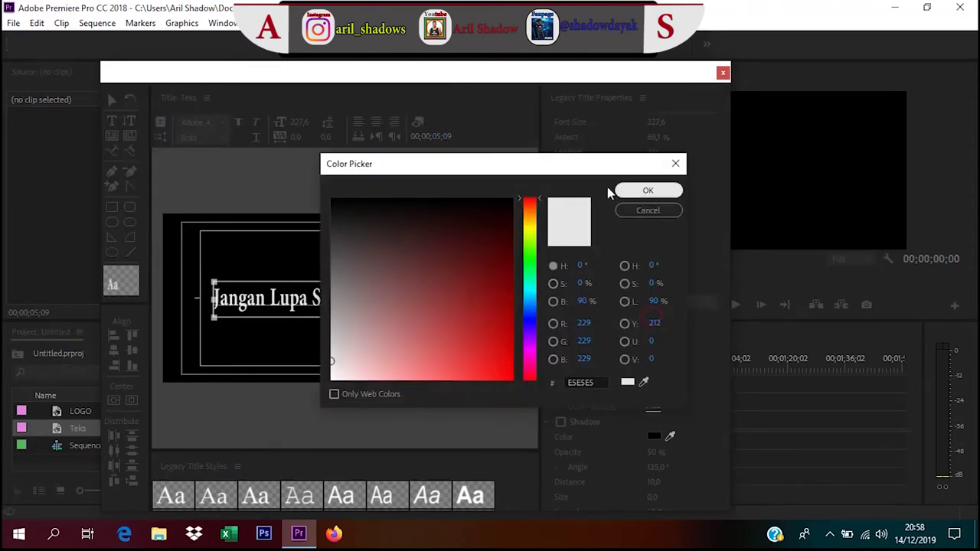
pyautogui.click(677, 163)
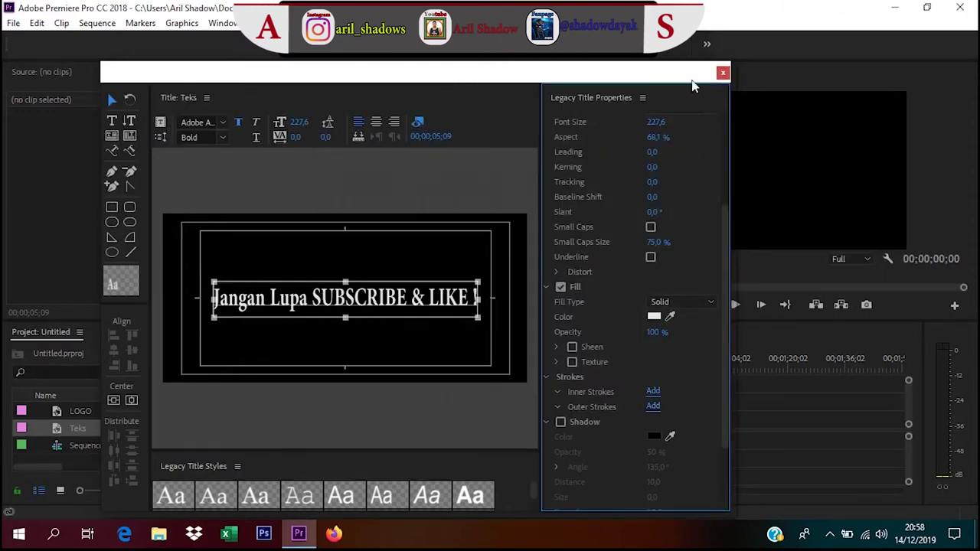
pyautogui.click(723, 73)
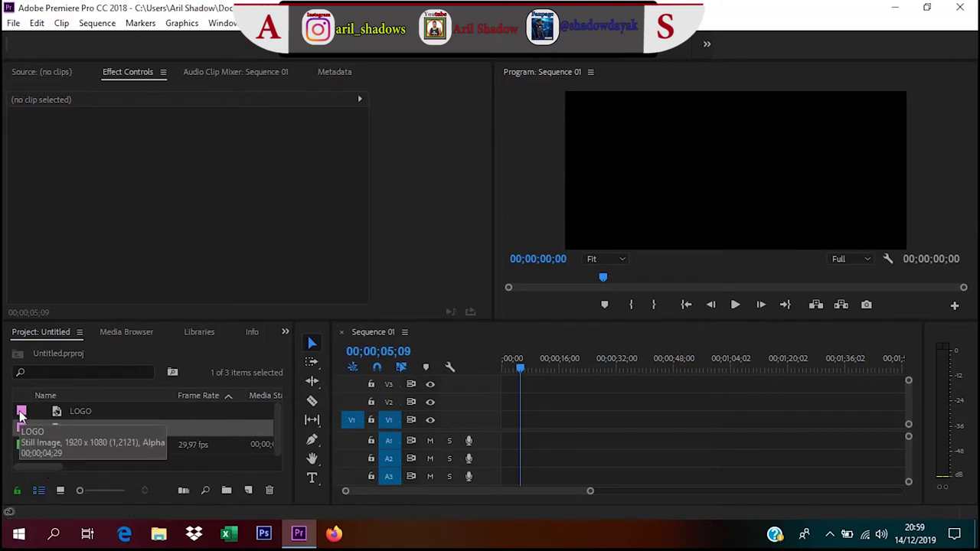
# Step: Place LOGO on V1 and Teks on V2 right after it, ending at 00;00;38;25
pyautogui.moveTo(25, 412); pyautogui.dragTo(580, 423)
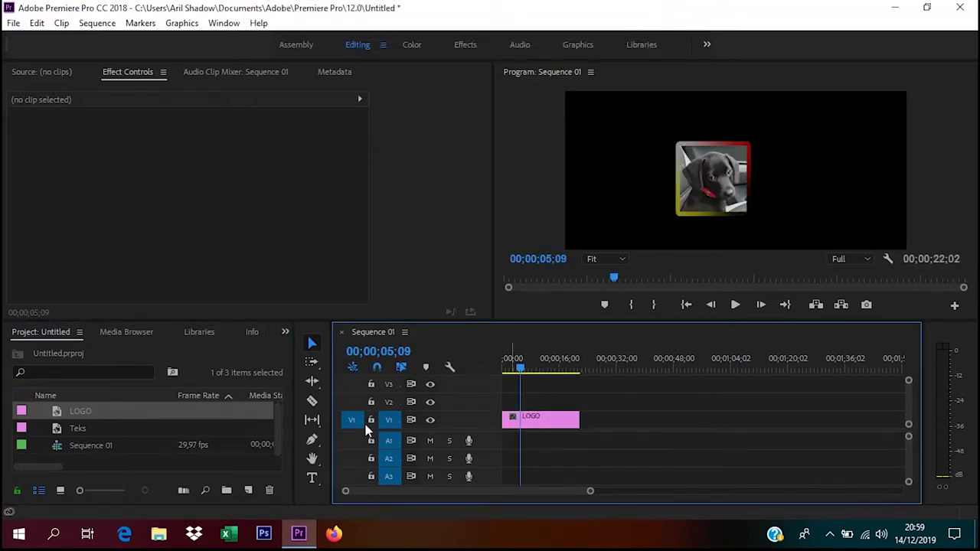
pyautogui.moveTo(22, 431); pyautogui.dragTo(580, 398)
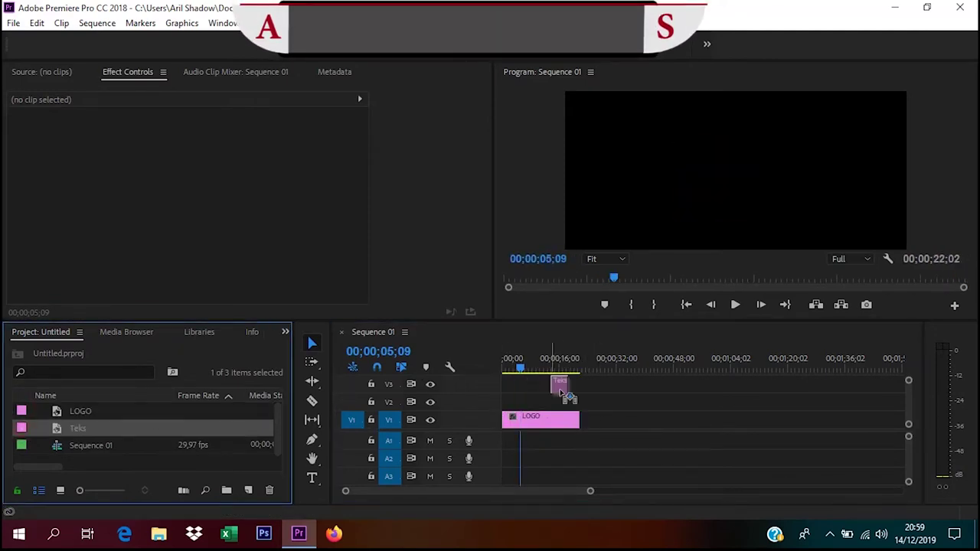
pyautogui.moveTo(579, 399); pyautogui.dragTo(639, 403)
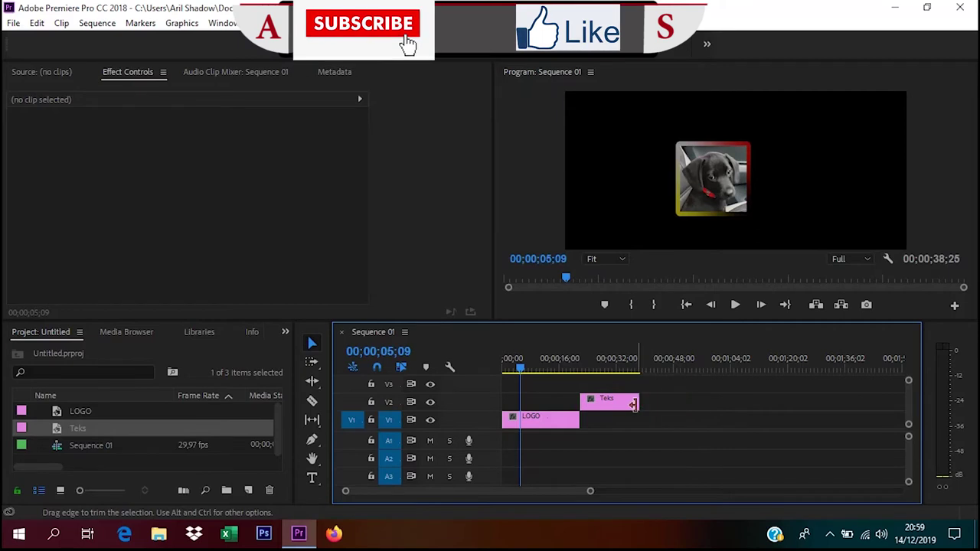
pyautogui.moveTo(522, 368); pyautogui.dragTo(503, 368)
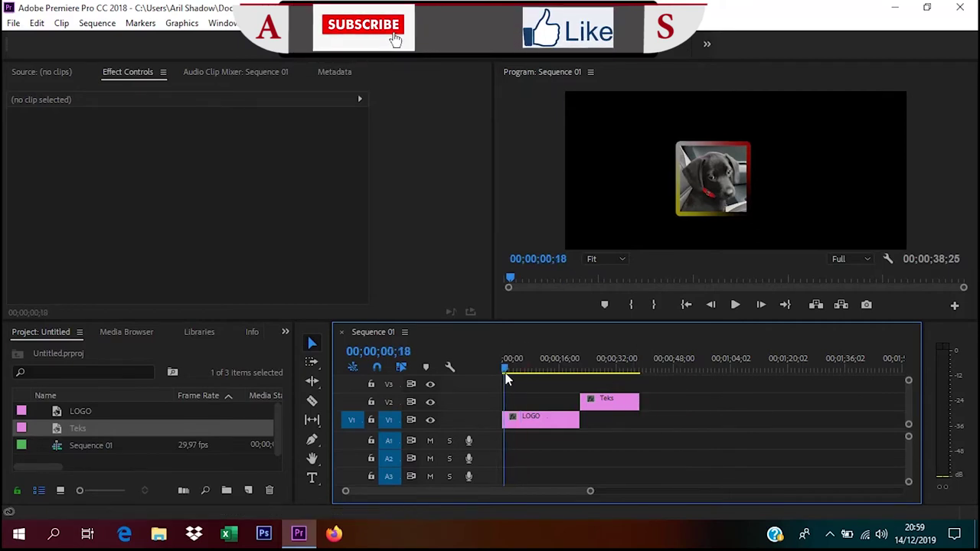
pyautogui.click(534, 425)
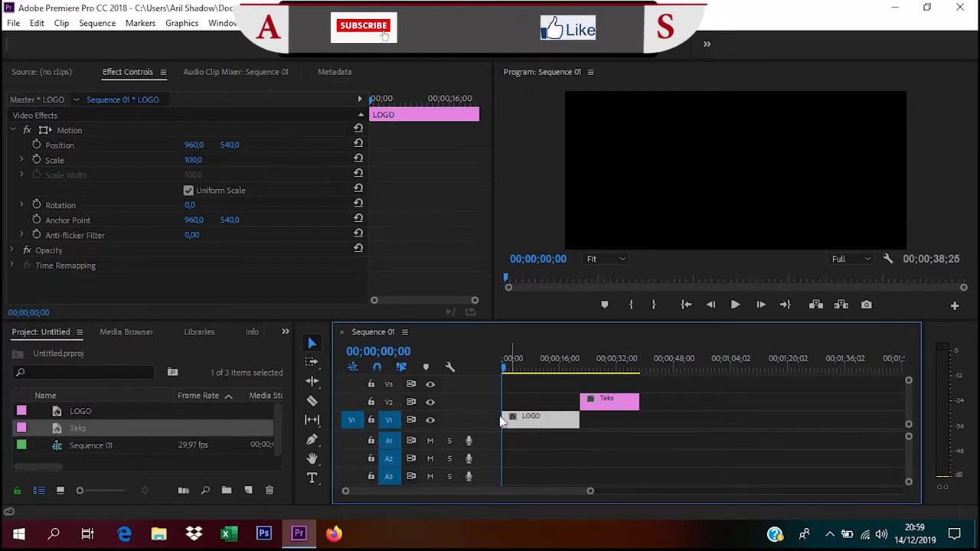
# Step: Scale the LOGO clip to 50 and position it at 124.5 / 938.9 in the lower-left corner
pyautogui.click(515, 369)
pyautogui.click(515, 369)
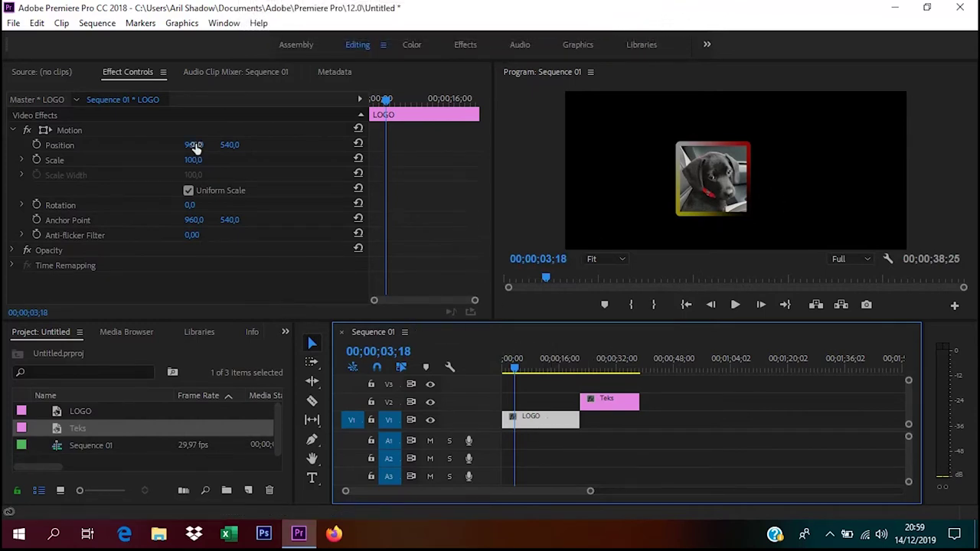
pyautogui.moveTo(195, 145)
pyautogui.mouseDown()
pyautogui.moveTo(235, 147)
pyautogui.moveTo(127, 177)
pyautogui.mouseUp()
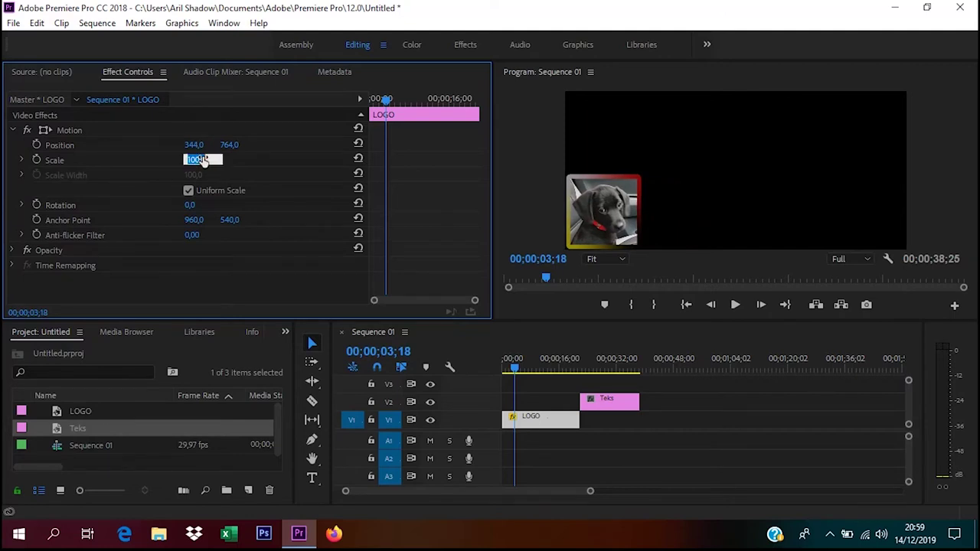
pyautogui.write('50')
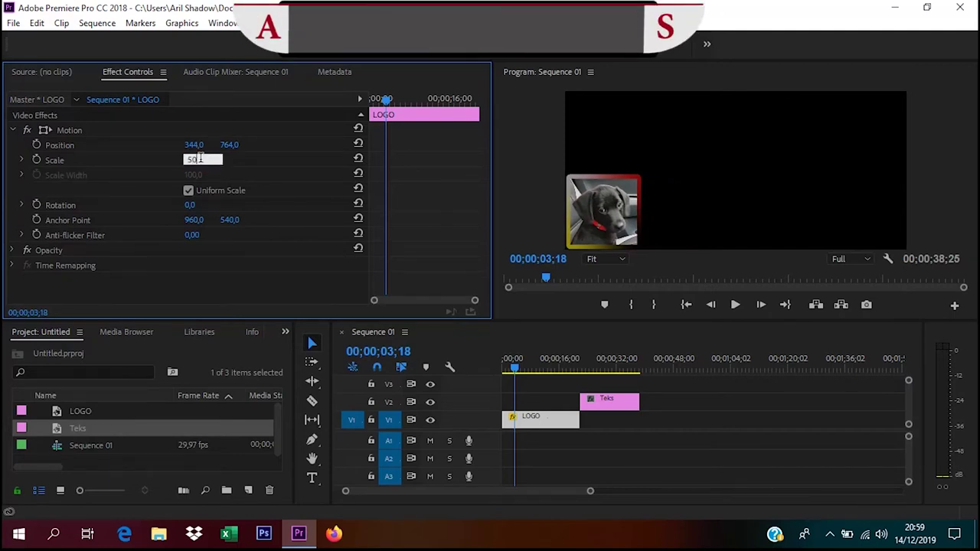
pyautogui.press('Return')
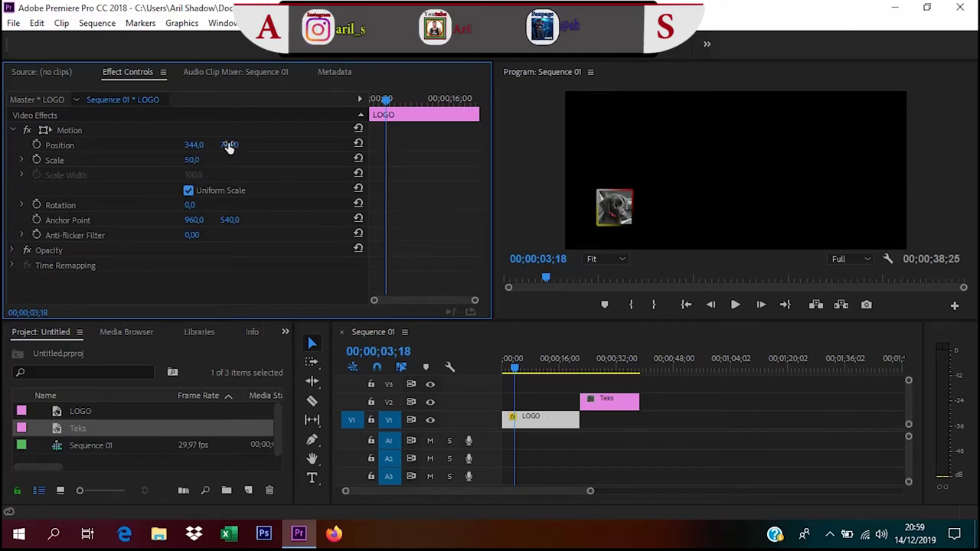
pyautogui.moveTo(230, 146); pyautogui.dragTo(314, 136)
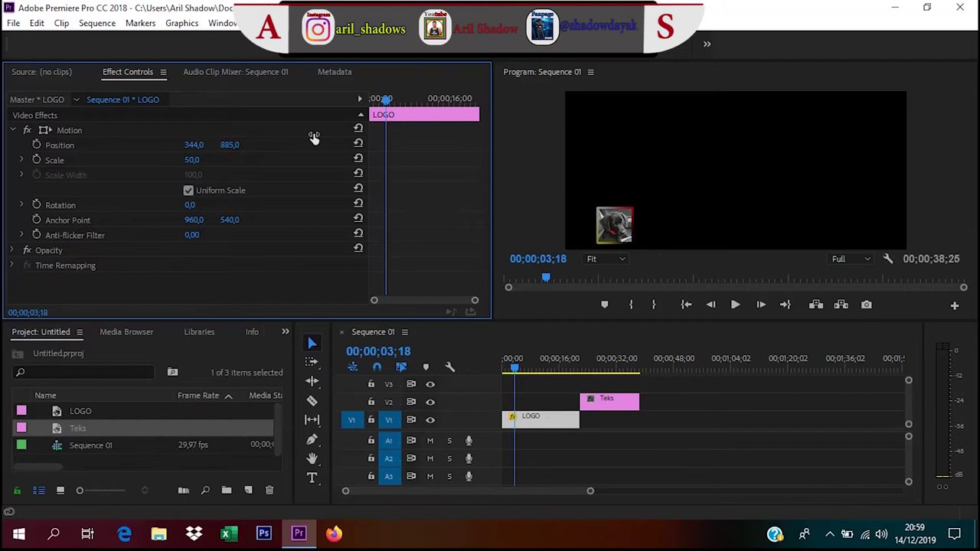
pyautogui.moveTo(210, 147); pyautogui.dragTo(104, 179)
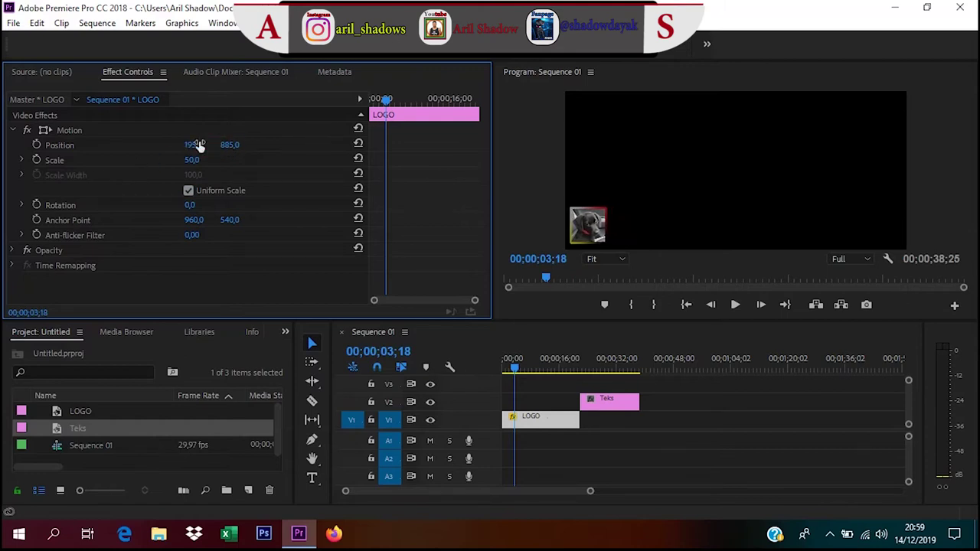
pyautogui.moveTo(233, 145); pyautogui.dragTo(237, 146)
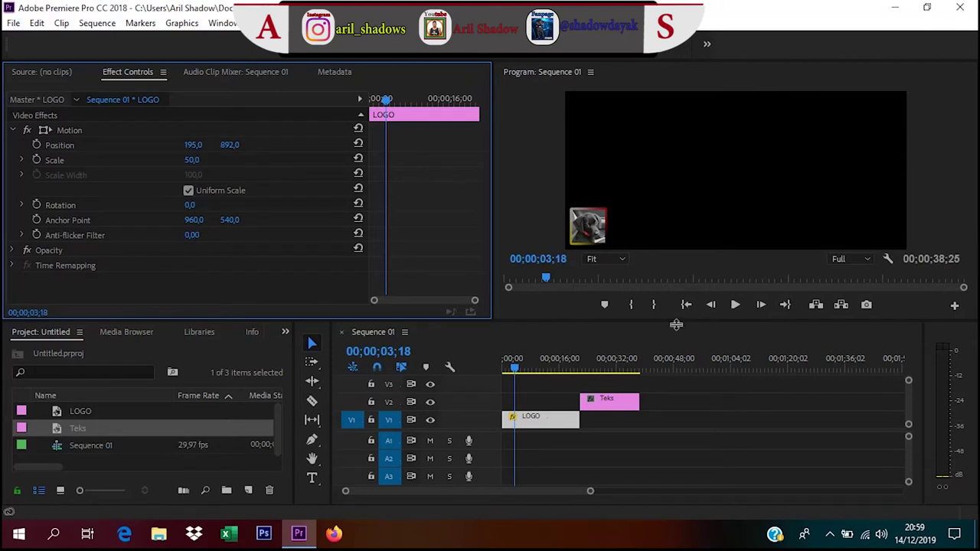
pyautogui.moveTo(516, 369); pyautogui.dragTo(506, 369)
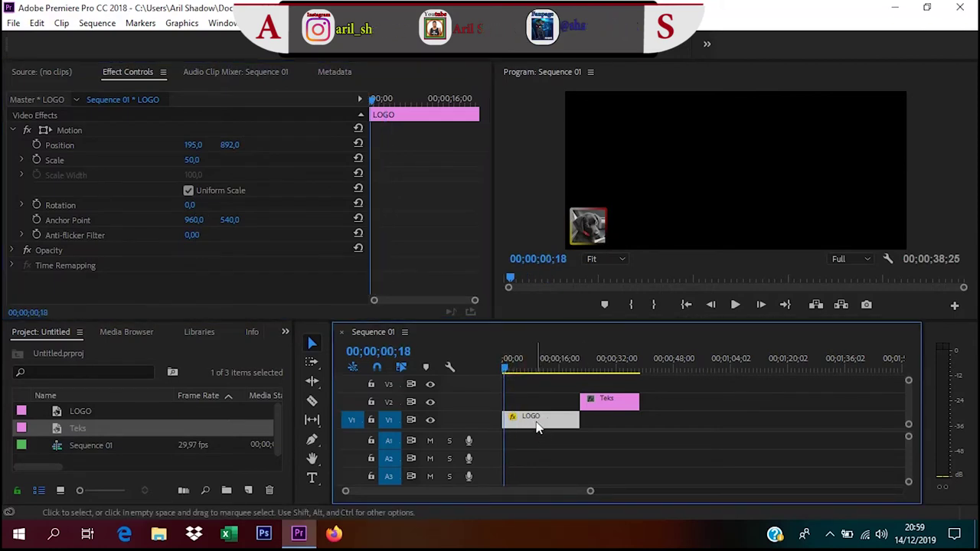
# Step: Move the logo's anchor point to 819.0 / 633.8 and enable the Scale stopwatch
pyautogui.click(68, 131)
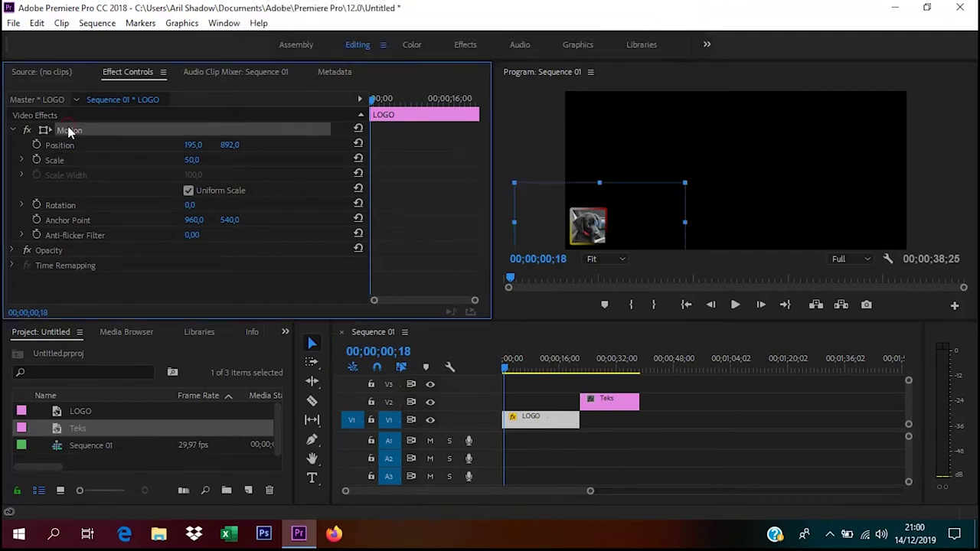
pyautogui.click(602, 224)
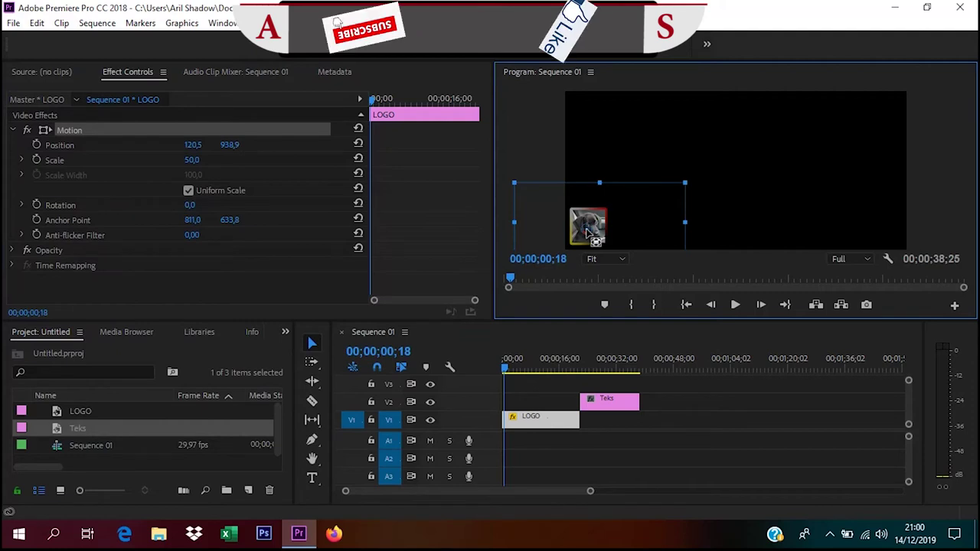
pyautogui.moveTo(588, 232); pyautogui.dragTo(604, 234)
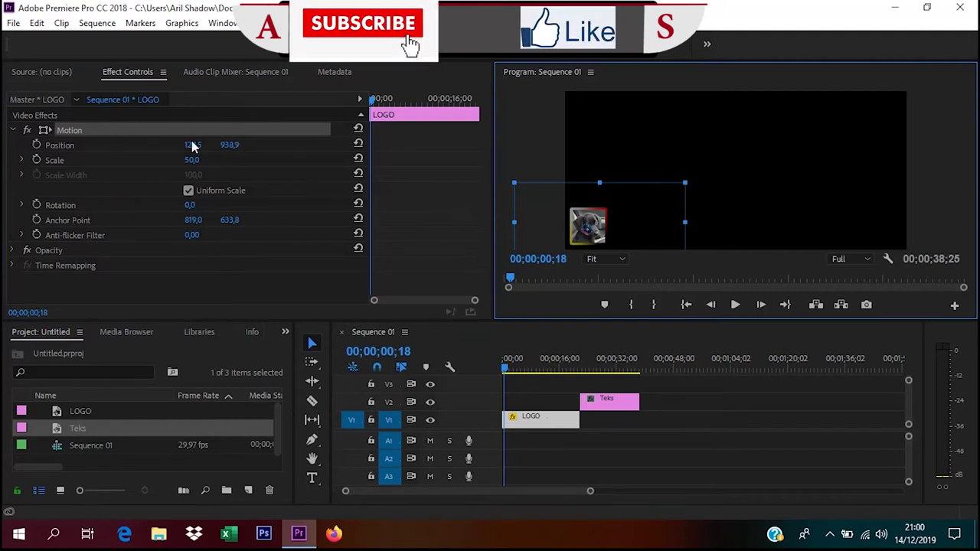
pyautogui.click(703, 134)
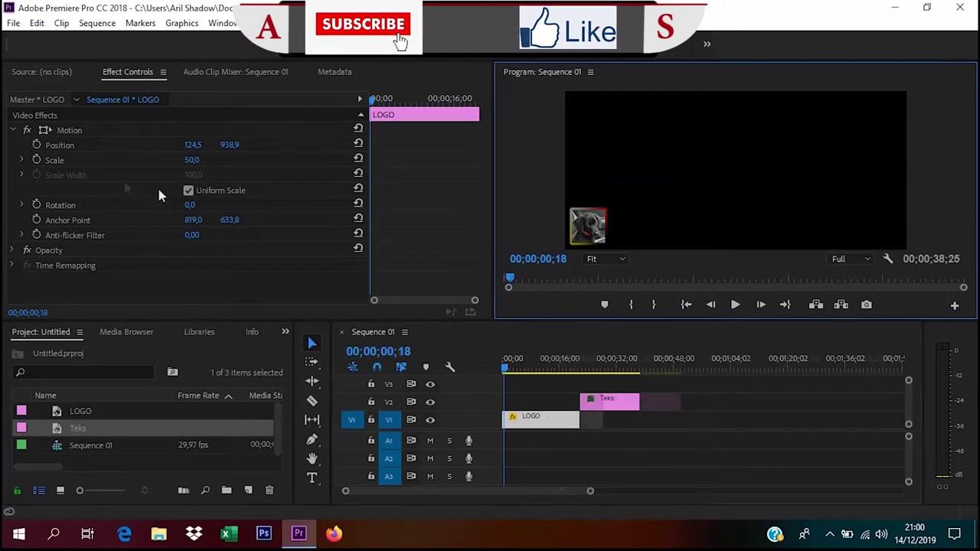
pyautogui.click(36, 160)
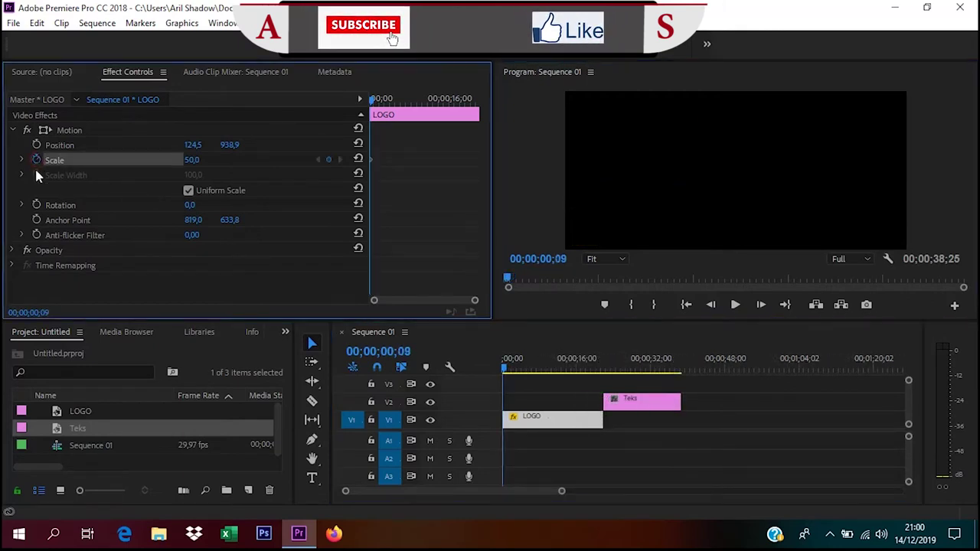
# Step: Start keyframing the logo's Rotation with a starting value of 180°
pyautogui.click(36, 205)
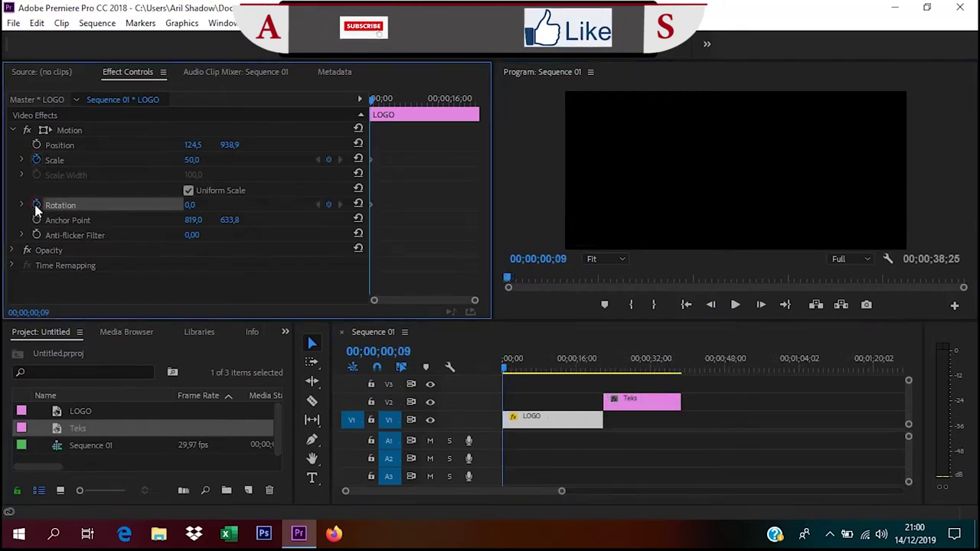
pyautogui.click(190, 205)
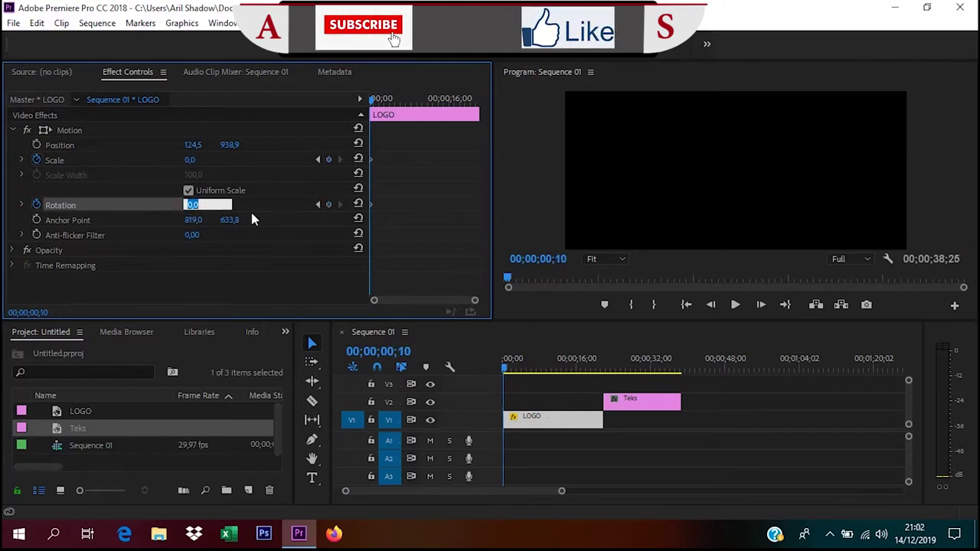
pyautogui.write('180')
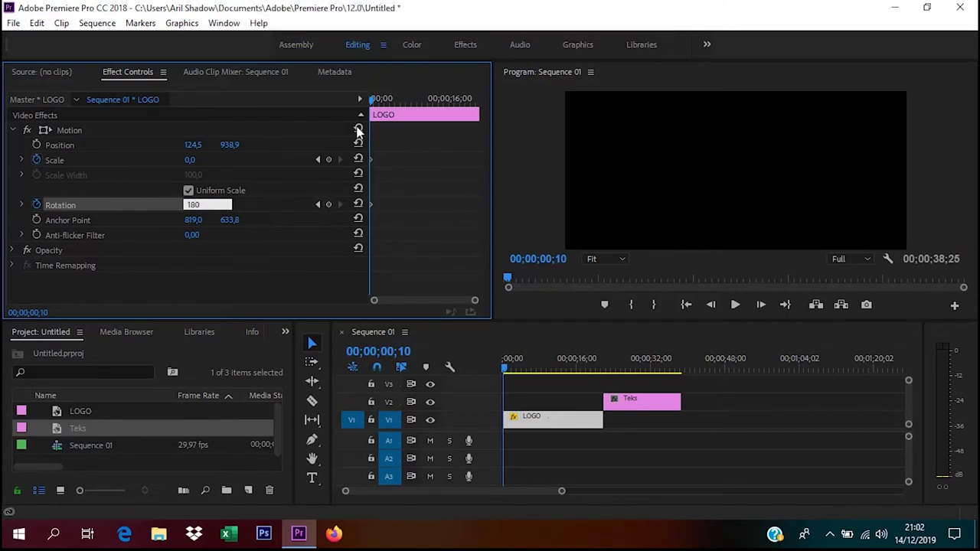
pyautogui.click(284, 150)
# Step: At about three seconds, add end keyframes for 50% scale and 0° rotation
pyautogui.moveTo(371, 102); pyautogui.dragTo(385, 99)
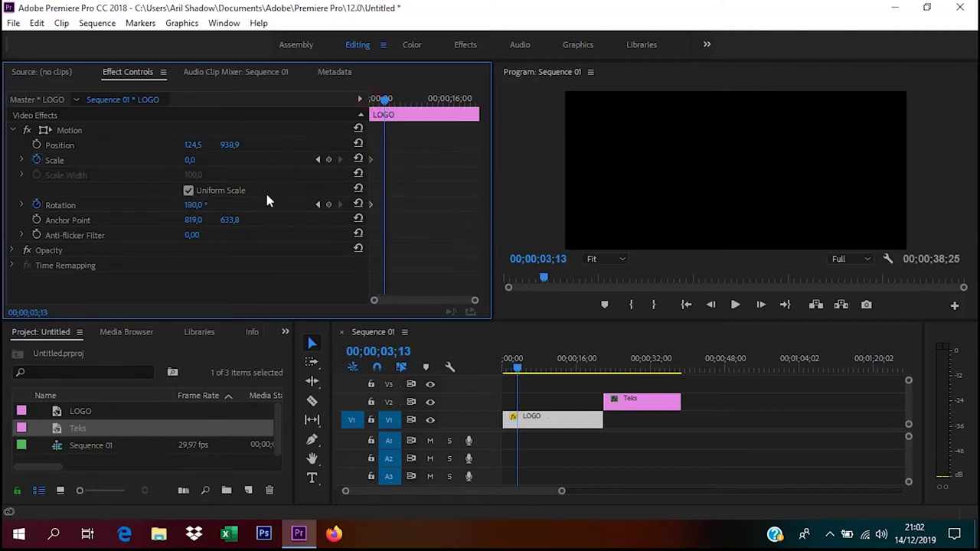
pyautogui.moveTo(387, 102); pyautogui.dragTo(388, 117)
pyautogui.click(193, 162)
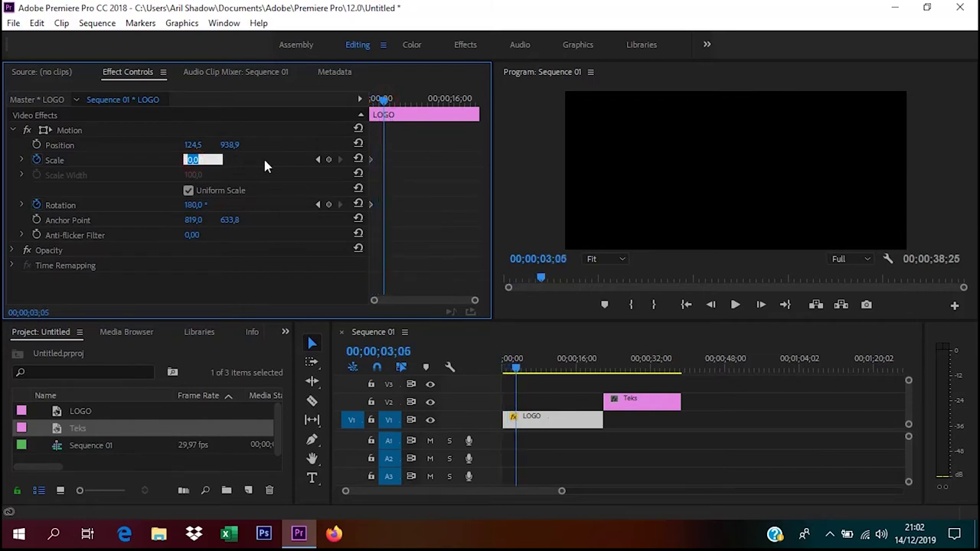
pyautogui.click(328, 159)
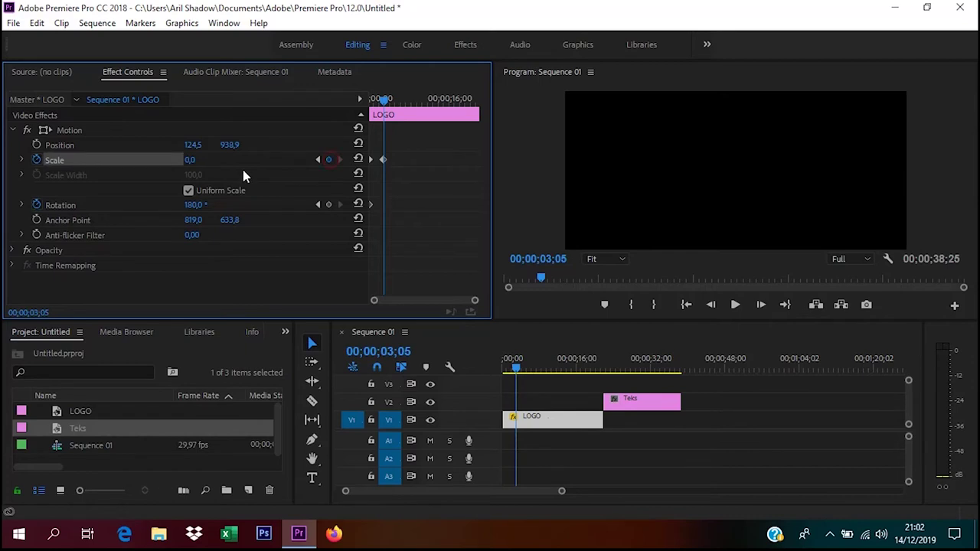
pyautogui.click(187, 161)
pyautogui.write('0')
pyautogui.click(234, 244)
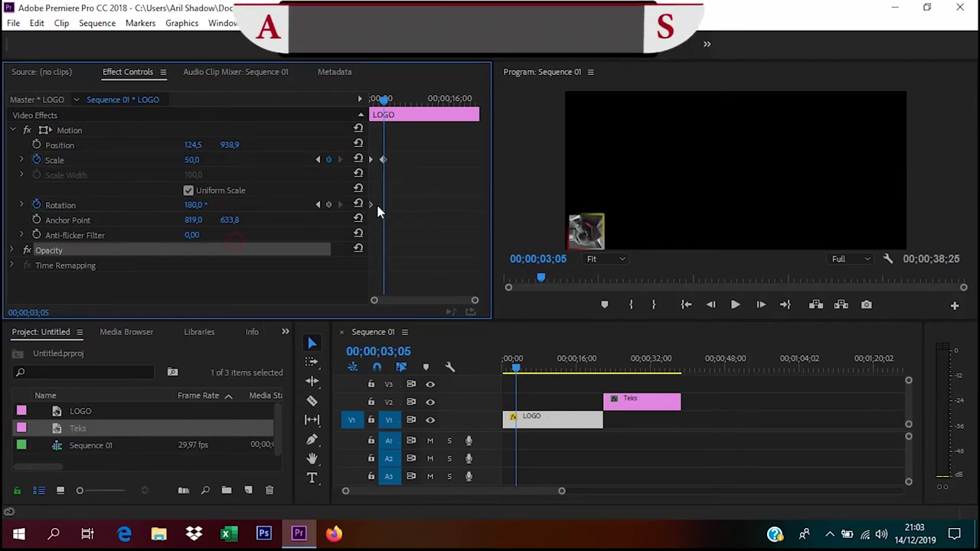
pyautogui.click(329, 205)
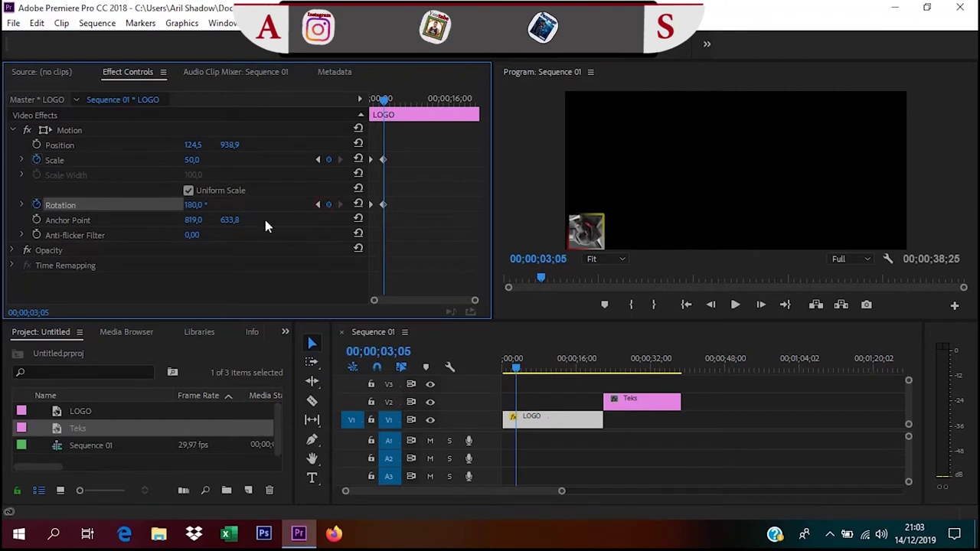
pyautogui.click(201, 205)
pyautogui.write('0')
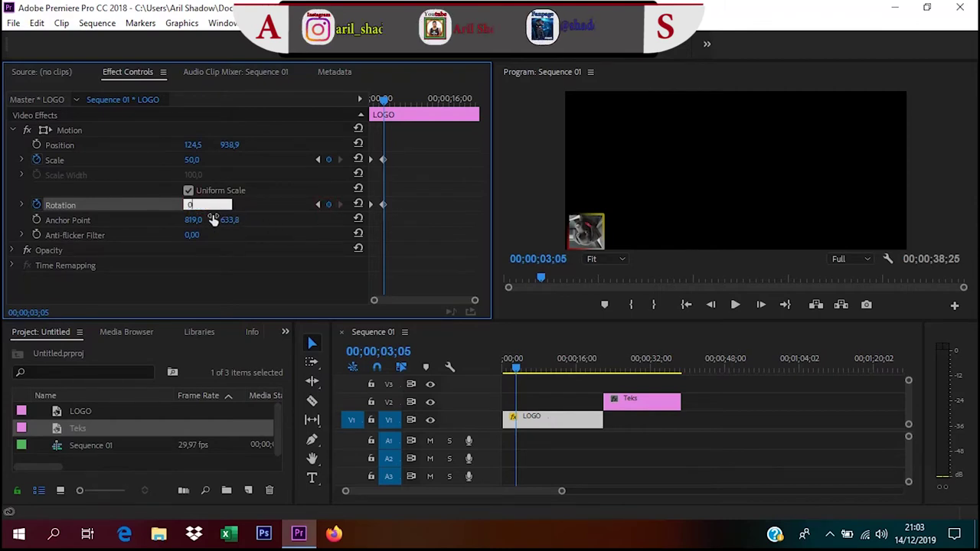
pyautogui.press('Tab')
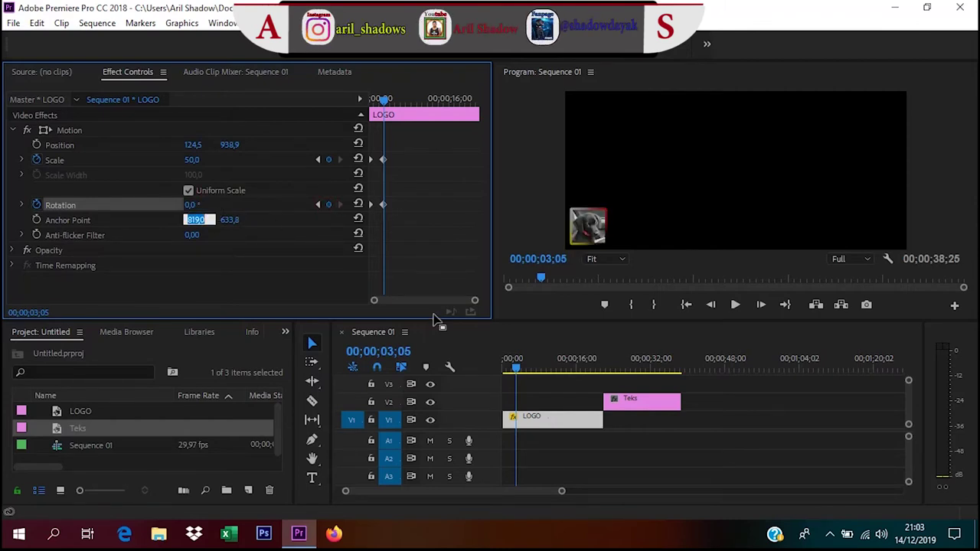
# Step: Scrub back near the start and play the logo spin in the Program monitor
pyautogui.moveTo(389, 99); pyautogui.dragTo(348, 117)
pyautogui.click(370, 99)
pyautogui.click(735, 305)
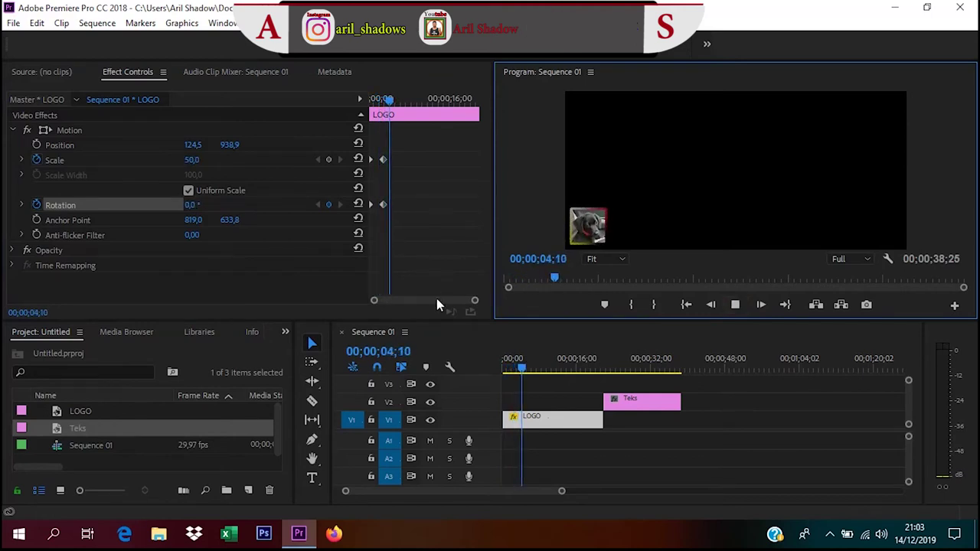
pyautogui.click(737, 304)
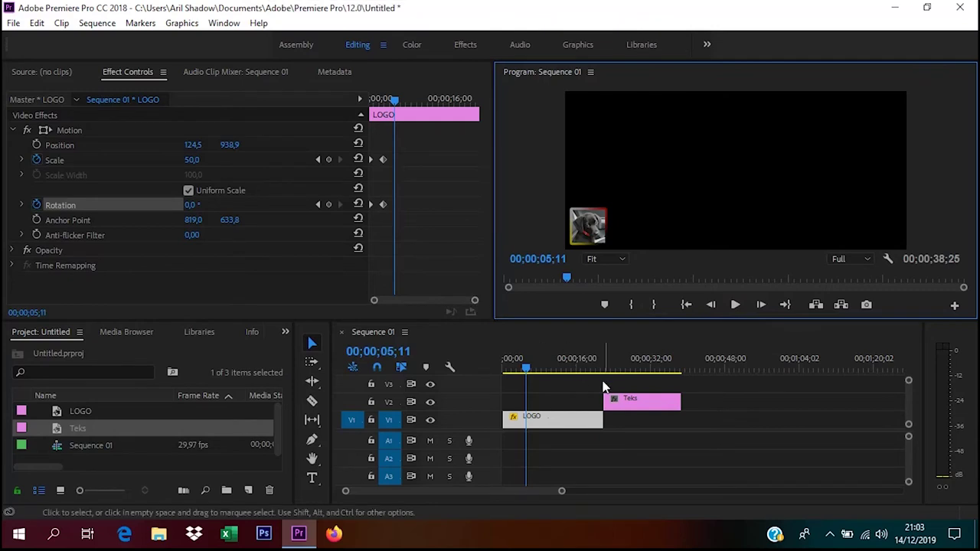
# Step: Move the ending Scale and Rotation keyframes earlier to about 00;00;02;01
pyautogui.click(373, 100)
pyautogui.moveTo(474, 300); pyautogui.dragTo(429, 300)
pyautogui.moveTo(440, 157); pyautogui.dragTo(461, 212)
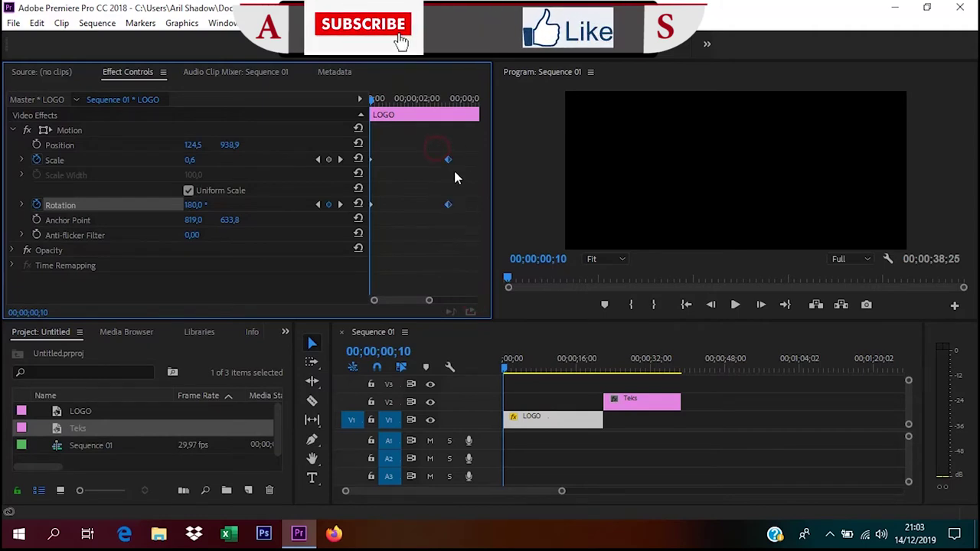
pyautogui.moveTo(449, 161); pyautogui.dragTo(402, 177)
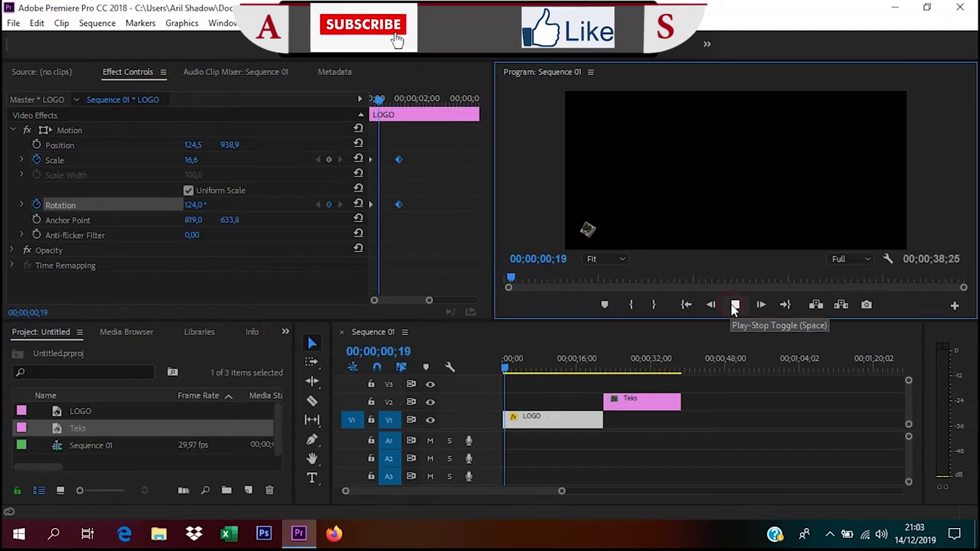
pyautogui.click(733, 306)
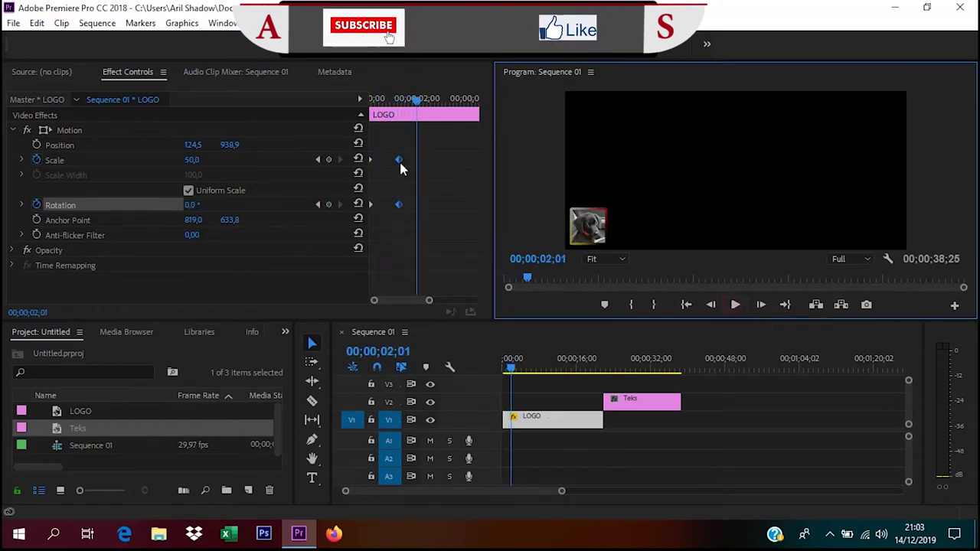
pyautogui.moveTo(389, 150); pyautogui.dragTo(417, 213)
pyautogui.moveTo(400, 158); pyautogui.dragTo(417, 159)
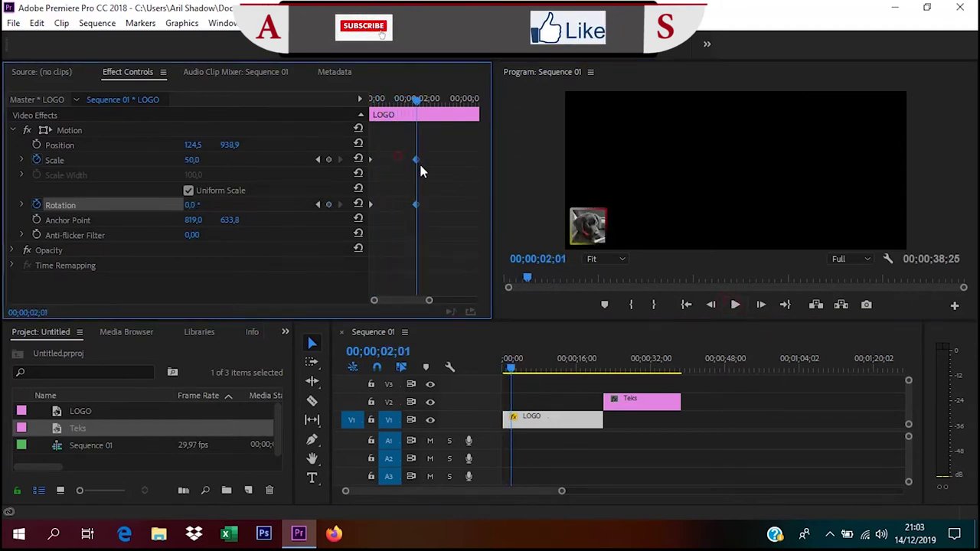
pyautogui.click(437, 181)
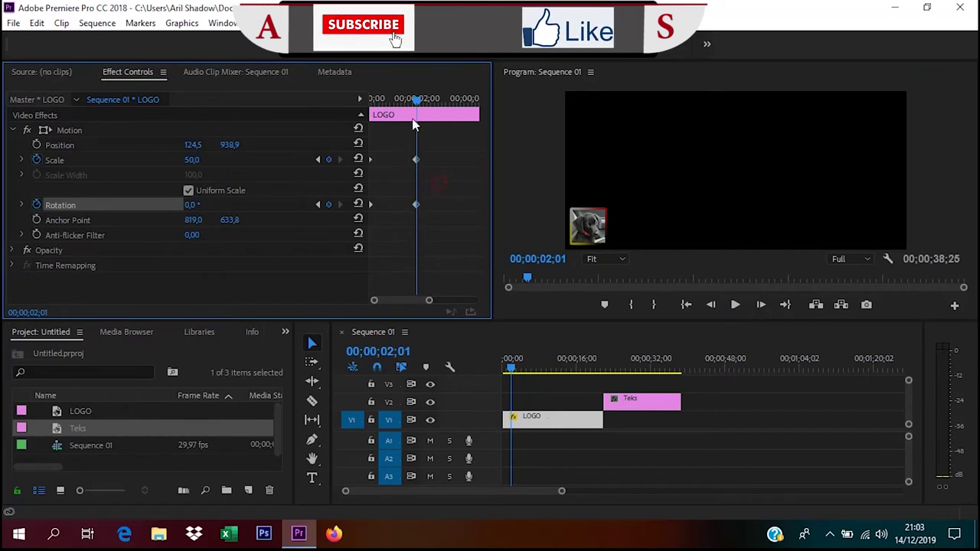
# Step: Play the shortened logo animation from the start of the sequence
pyautogui.press('Home')
pyautogui.click(734, 305)
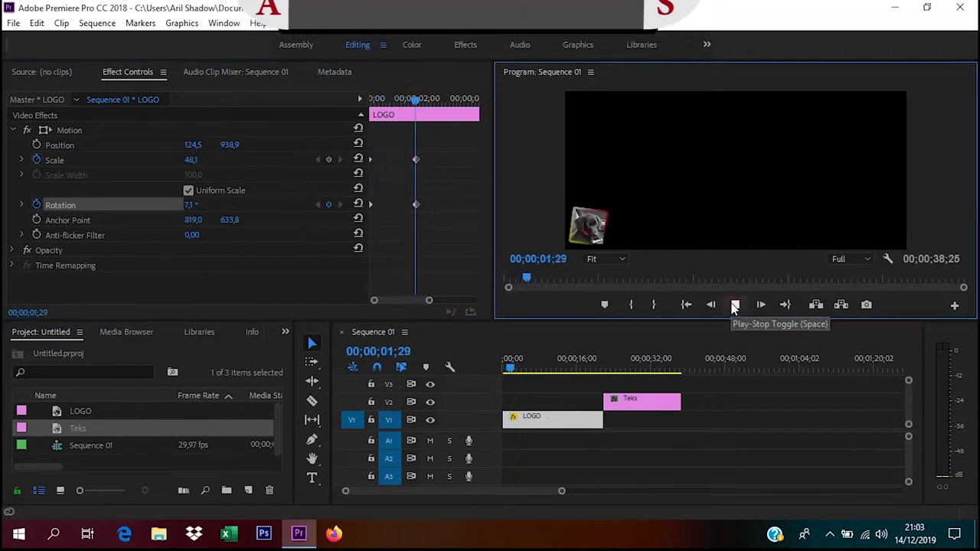
pyautogui.click(737, 305)
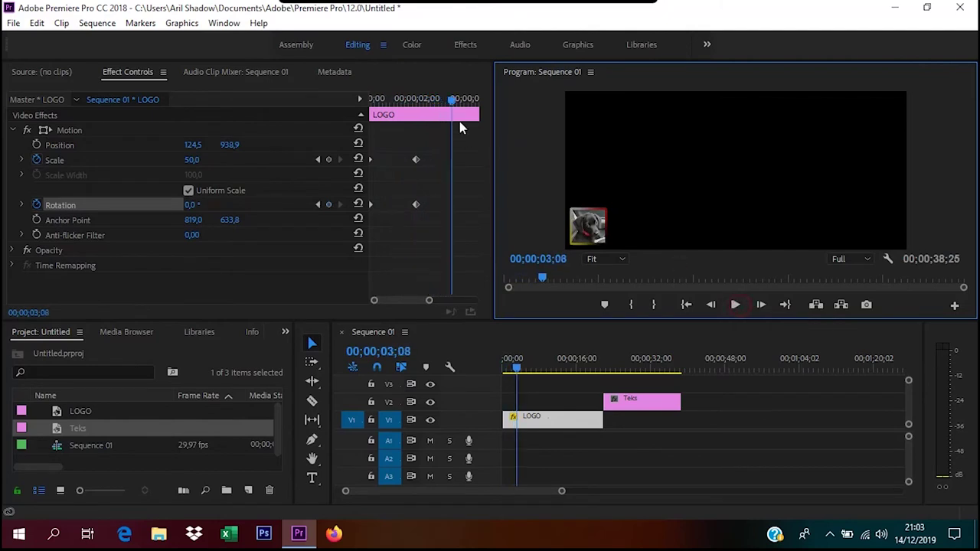
pyautogui.moveTo(449, 99); pyautogui.dragTo(424, 124)
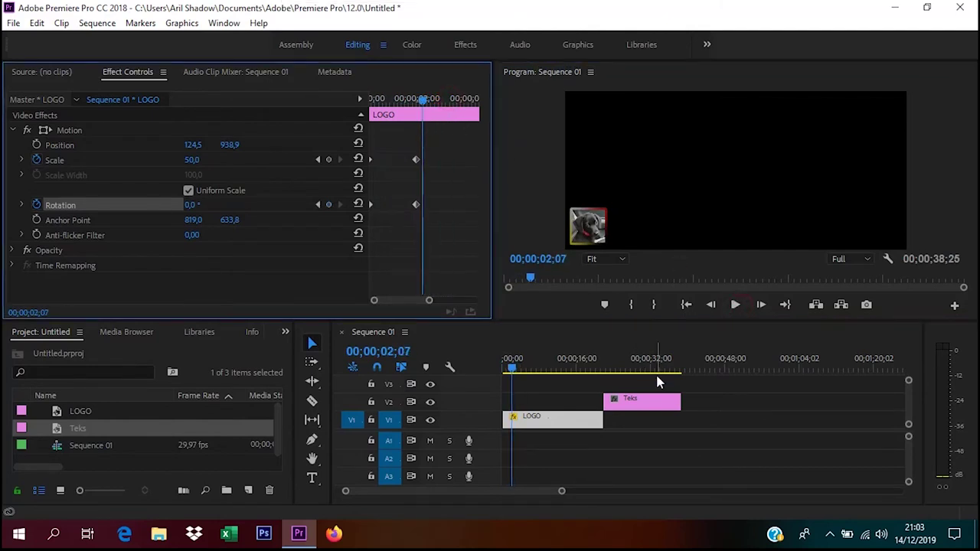
pyautogui.click(640, 397)
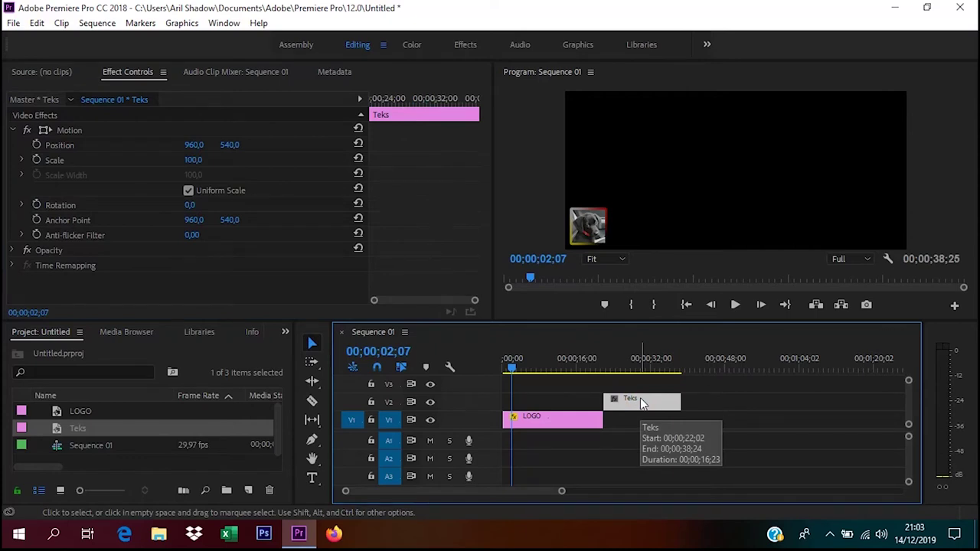
# Step: Slide the Teks clip on V2 left to start near the beginning and play the sequence
pyautogui.moveTo(641, 403); pyautogui.dragTo(551, 400)
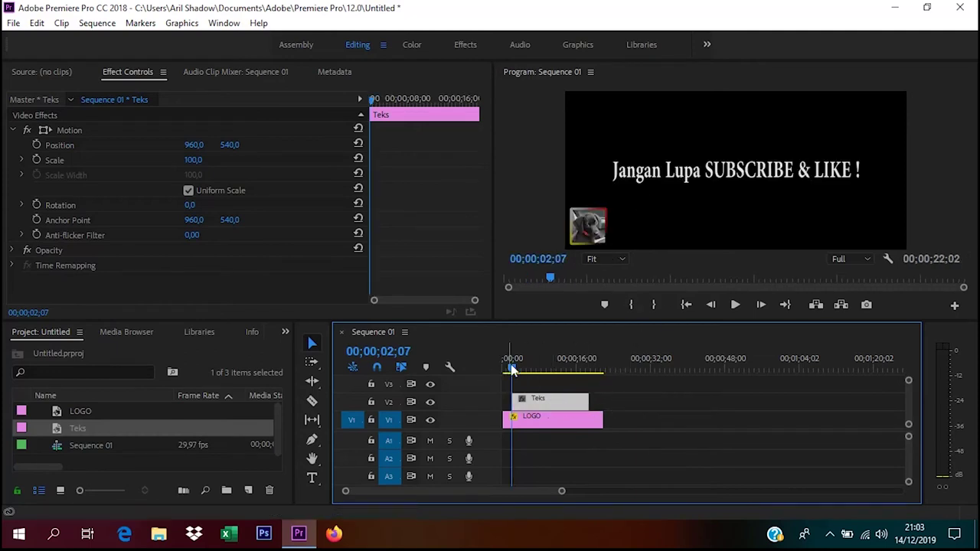
pyautogui.moveTo(512, 369); pyautogui.dragTo(503, 371)
pyautogui.click(736, 305)
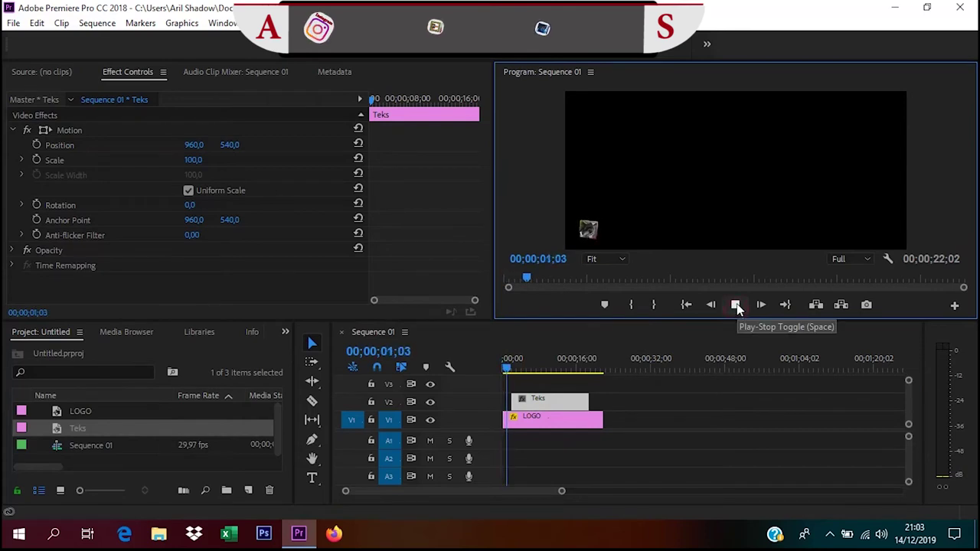
pyautogui.click(736, 305)
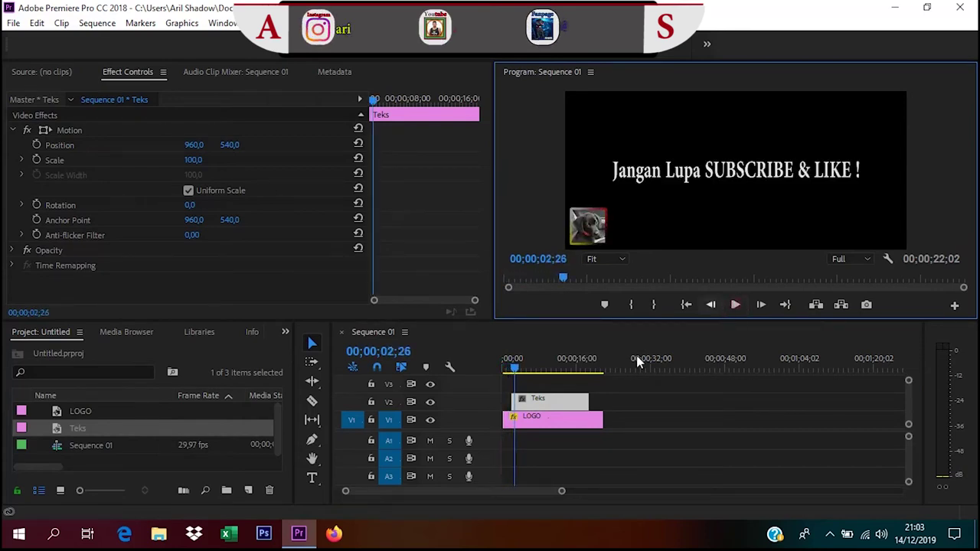
pyautogui.click(532, 401)
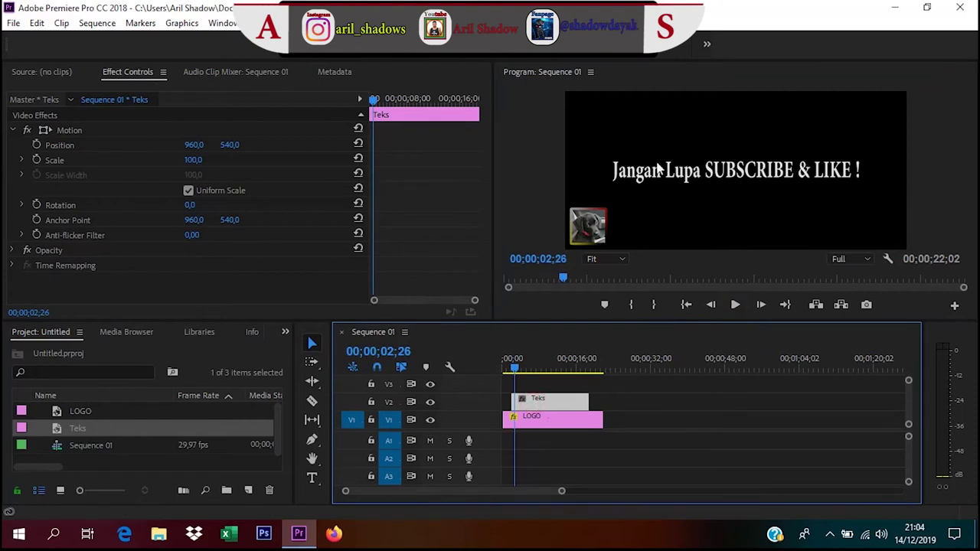
# Step: Set the Teks title to 74% scale at position 756, 922, and extend it to end with LOGO
pyautogui.moveTo(229, 146); pyautogui.dragTo(500, 83)
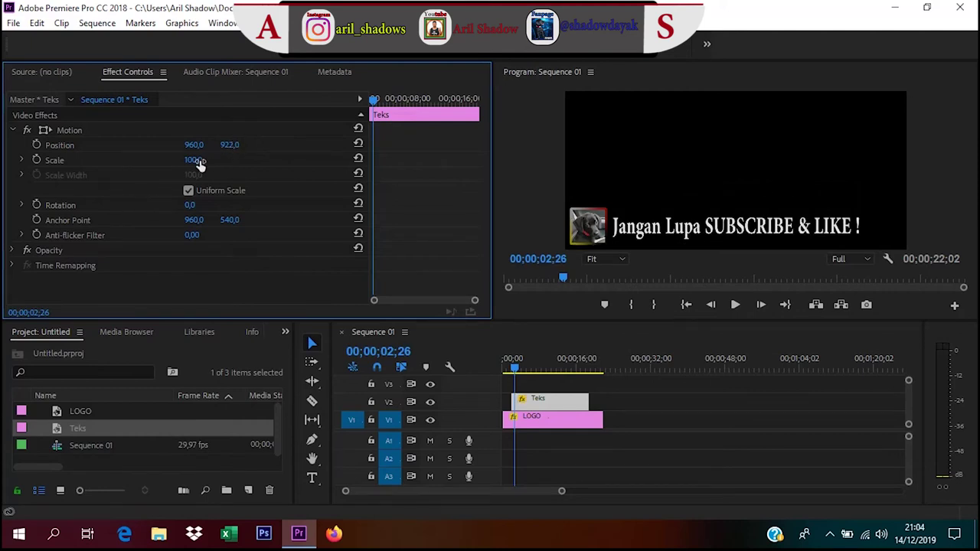
pyautogui.moveTo(193, 160); pyautogui.dragTo(176, 168)
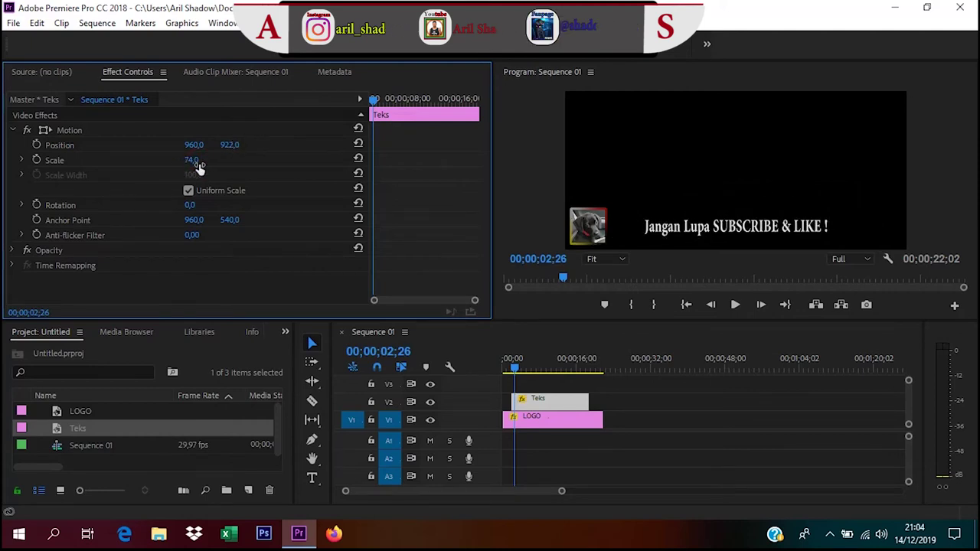
pyautogui.moveTo(195, 145); pyautogui.dragTo(52, 176)
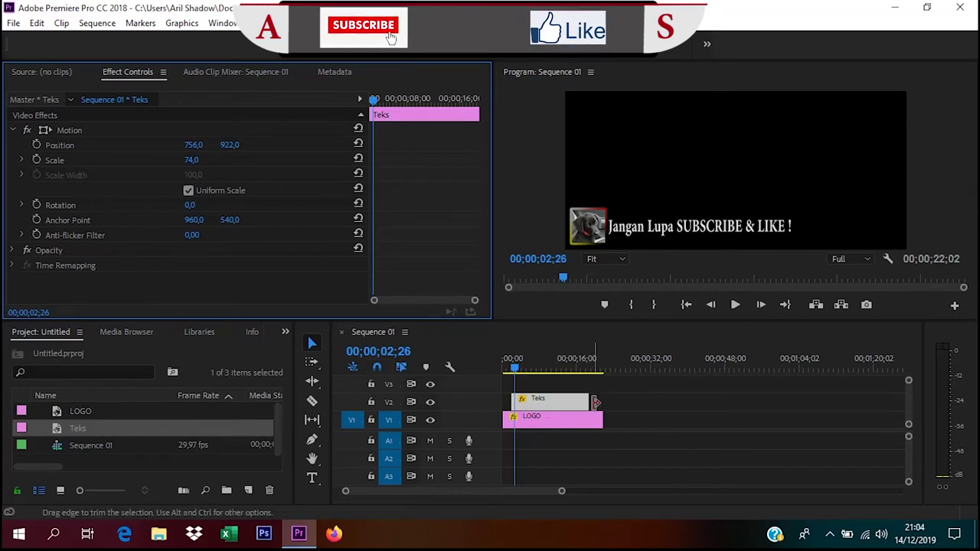
pyautogui.moveTo(595, 403); pyautogui.dragTo(603, 403)
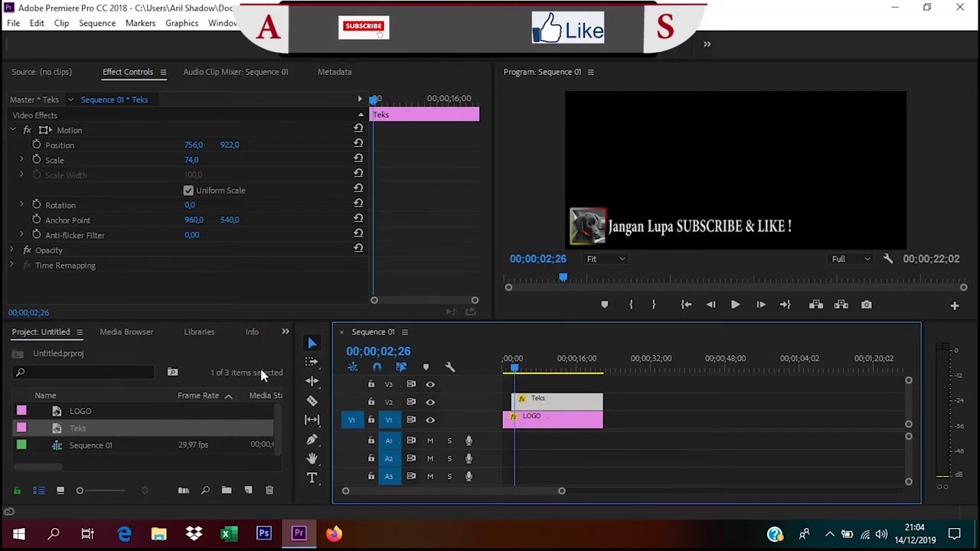
pyautogui.click(286, 333)
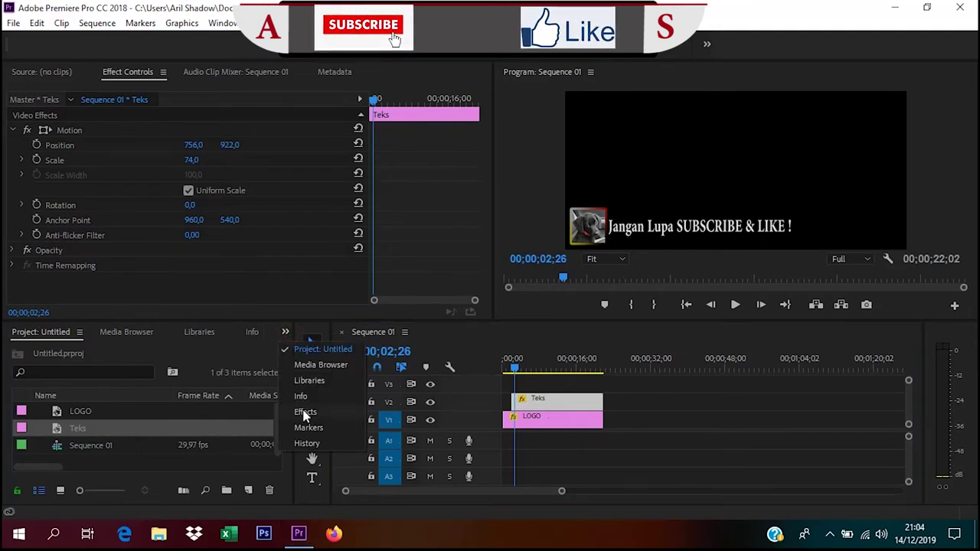
# Step: Search the Effects panel for 'ROP' and drop the Crop effect onto the Teks clip
pyautogui.click(288, 333)
pyautogui.click(287, 333)
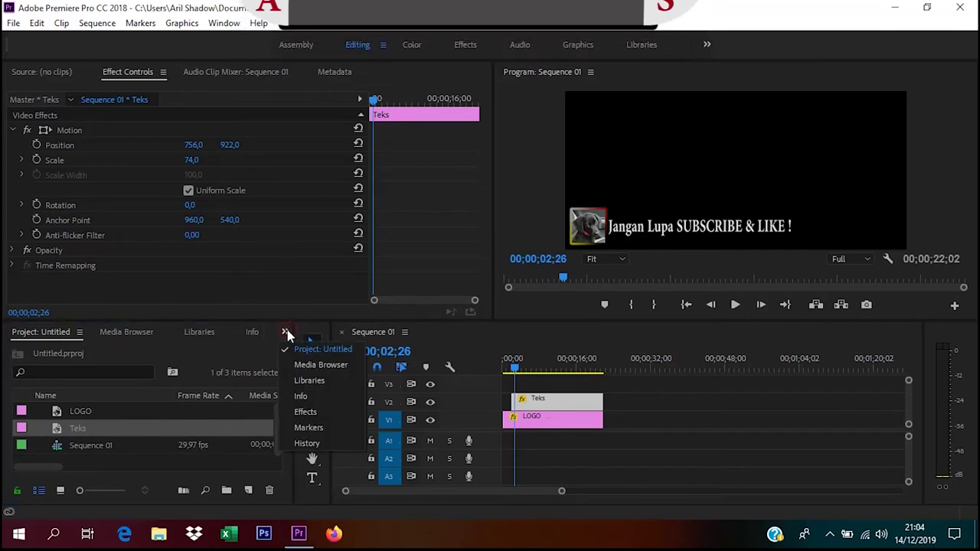
pyautogui.click(305, 412)
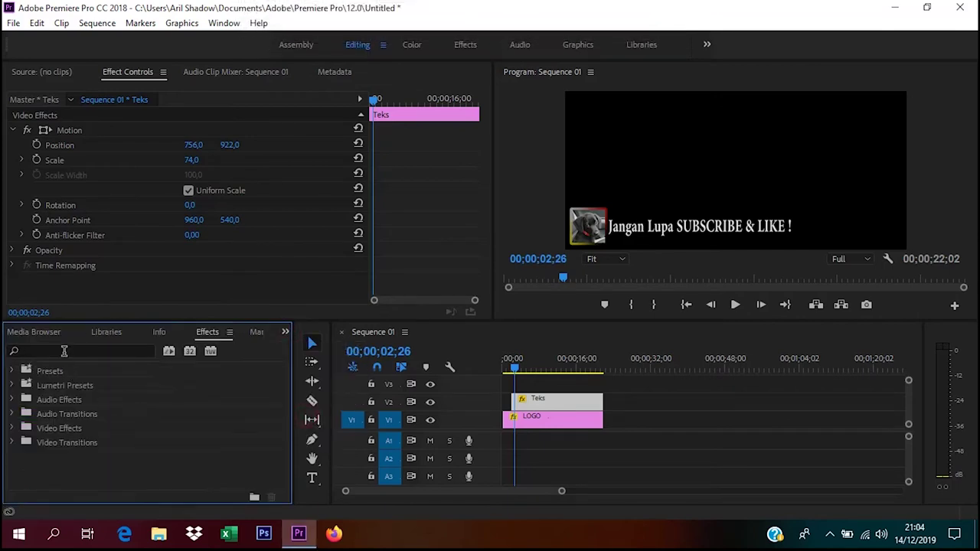
pyautogui.click(65, 351)
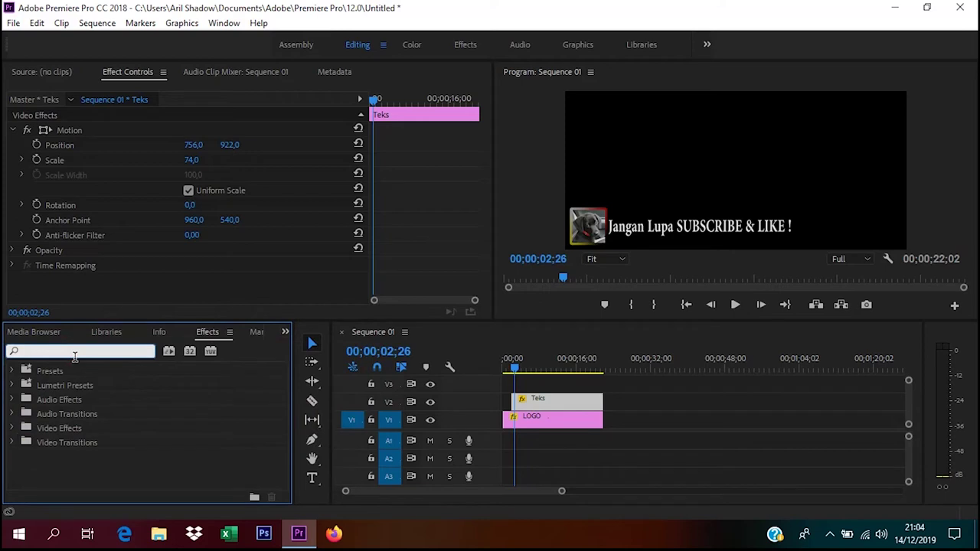
pyautogui.write('c')
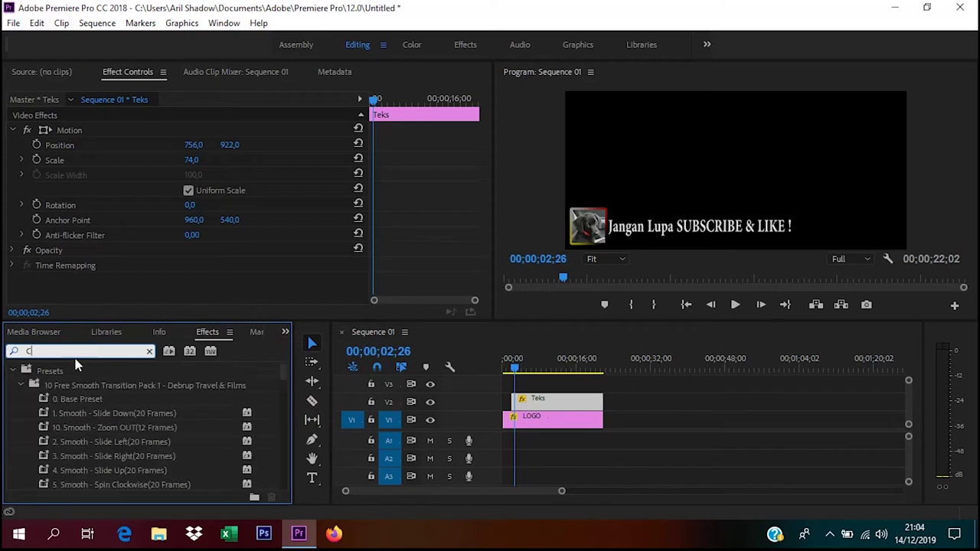
pyautogui.write('RO')
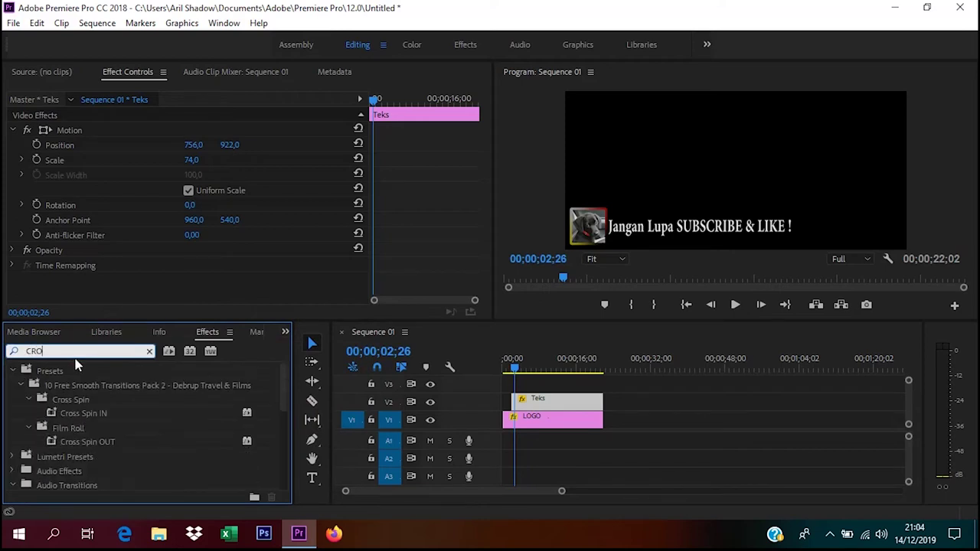
pyautogui.write('P')
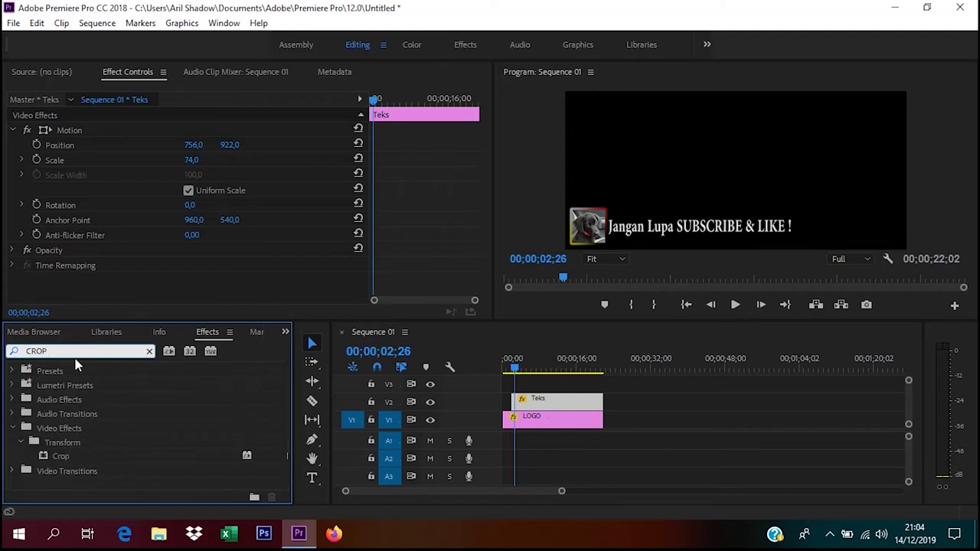
pyautogui.moveTo(61, 457); pyautogui.dragTo(555, 403)
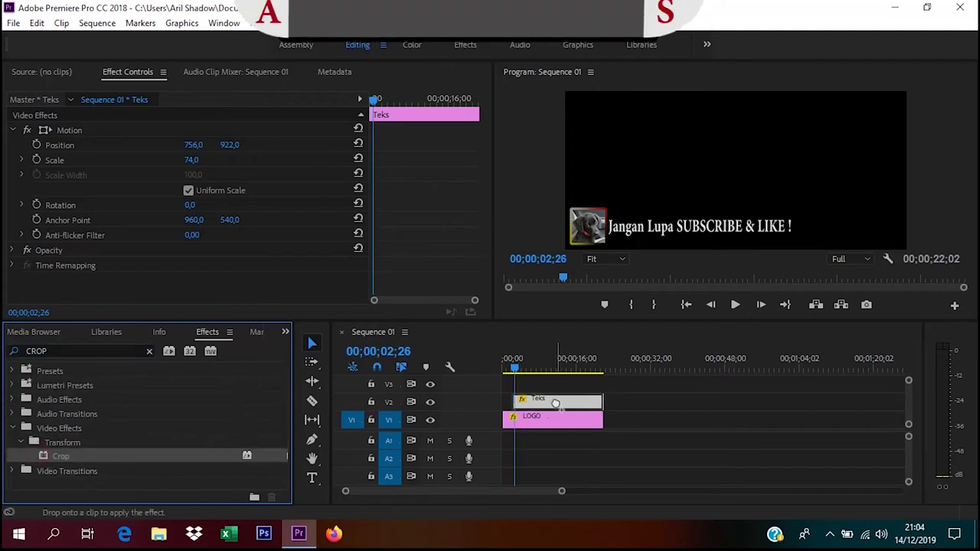
pyautogui.moveTo(556, 404); pyautogui.dragTo(556, 402)
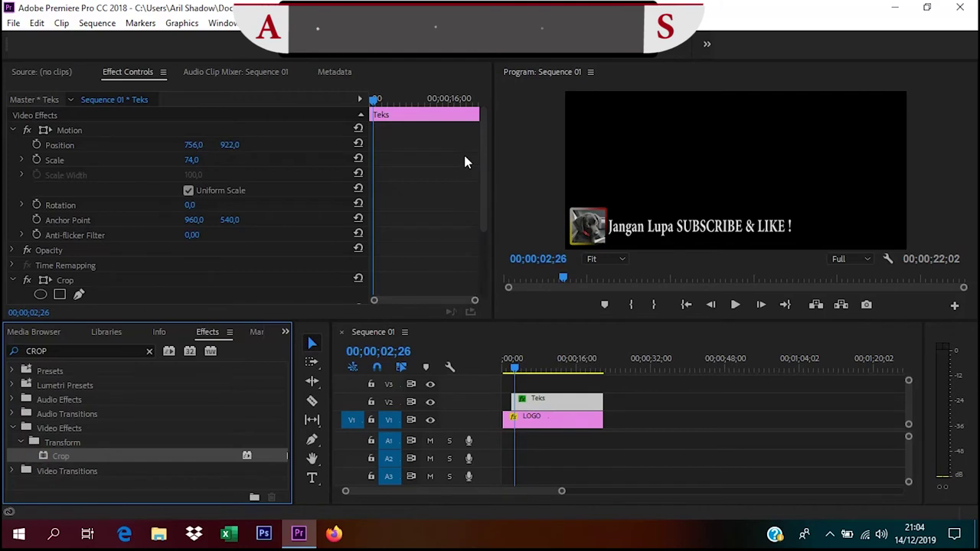
pyautogui.click(127, 74)
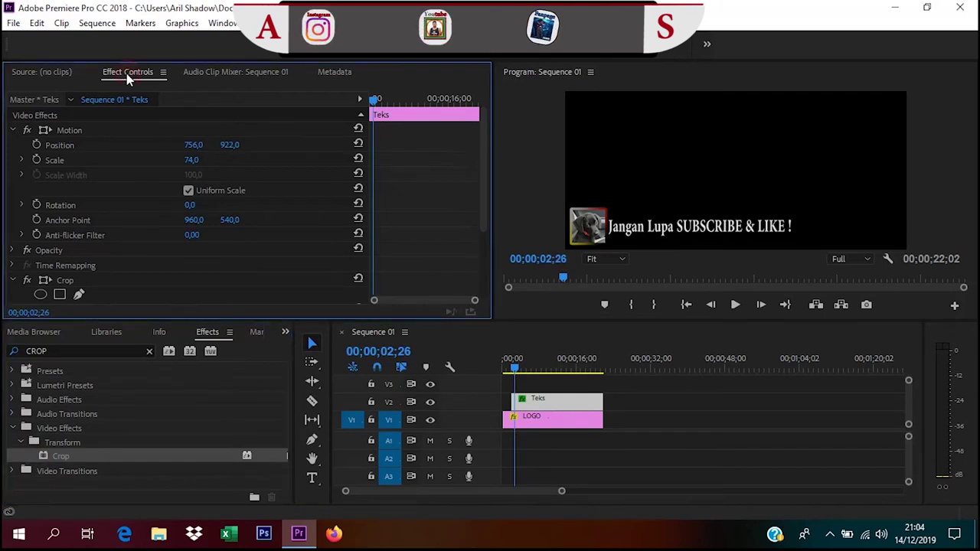
pyautogui.moveTo(483, 135); pyautogui.dragTo(484, 219)
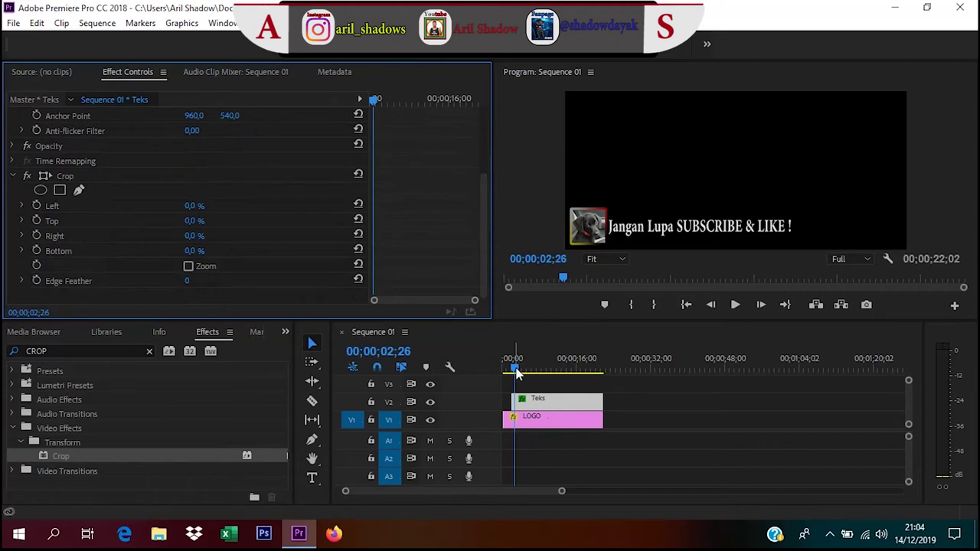
# Step: Keyframe Teks Crop Right from 86% at the clip start to 0% near 04;14, then preview
pyautogui.moveTo(515, 368); pyautogui.dragTo(513, 370)
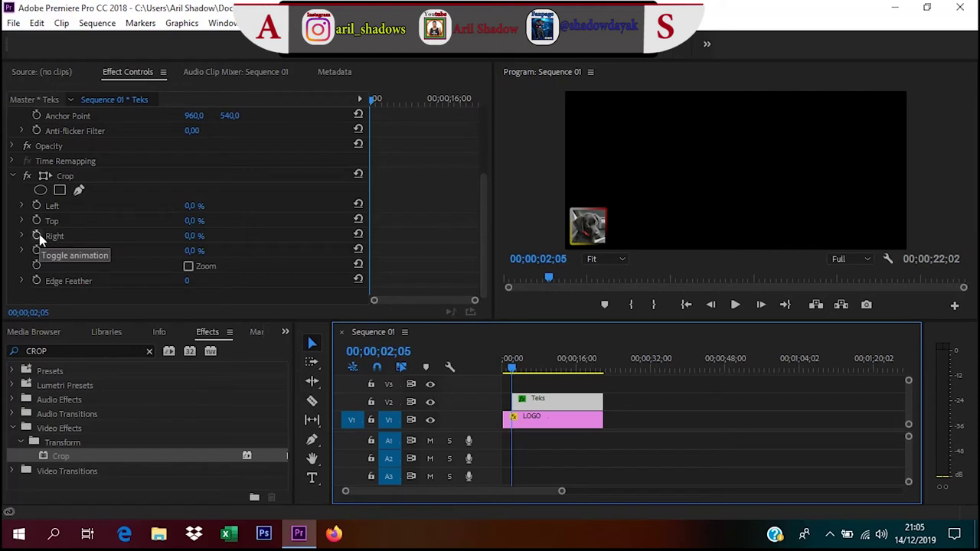
pyautogui.click(196, 236)
pyautogui.moveTo(197, 239); pyautogui.dragTo(256, 242)
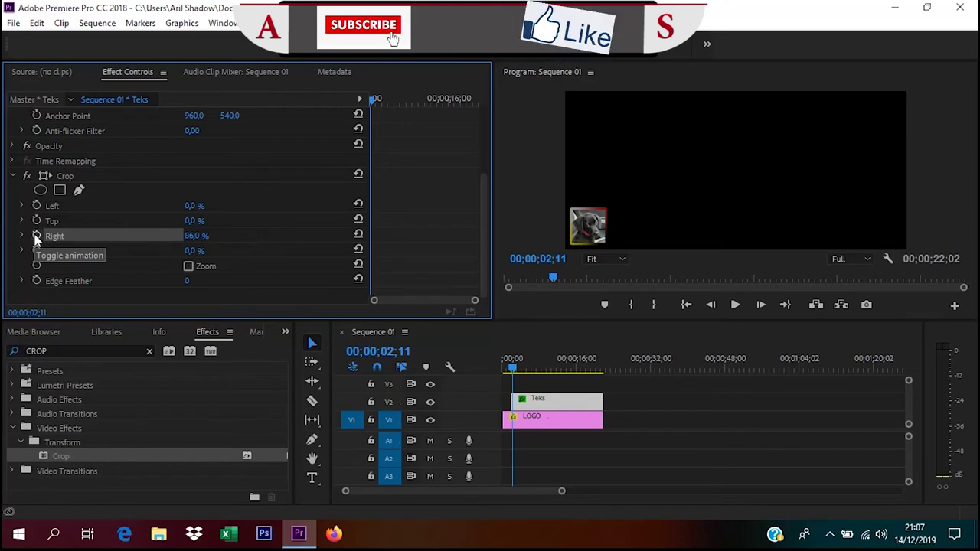
pyautogui.click(36, 237)
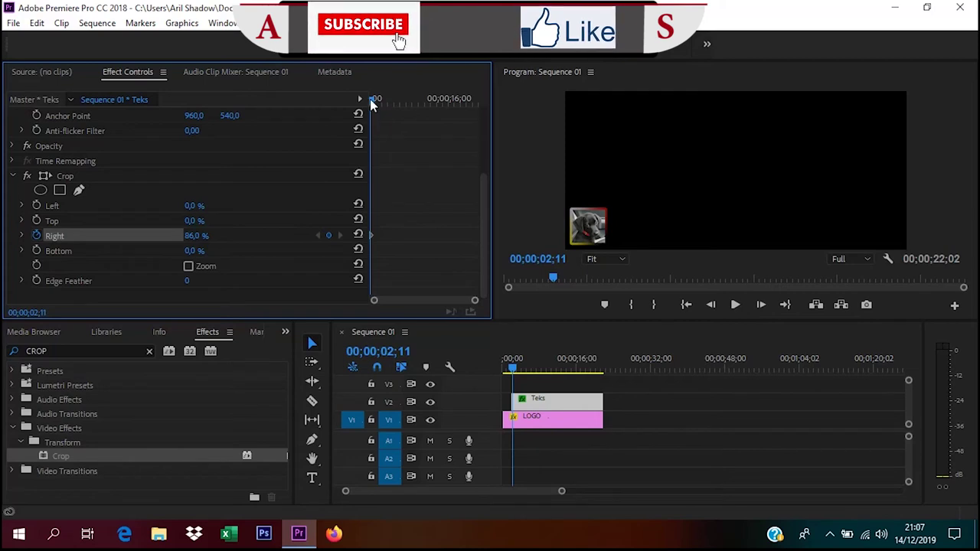
pyautogui.moveTo(376, 104); pyautogui.dragTo(382, 103)
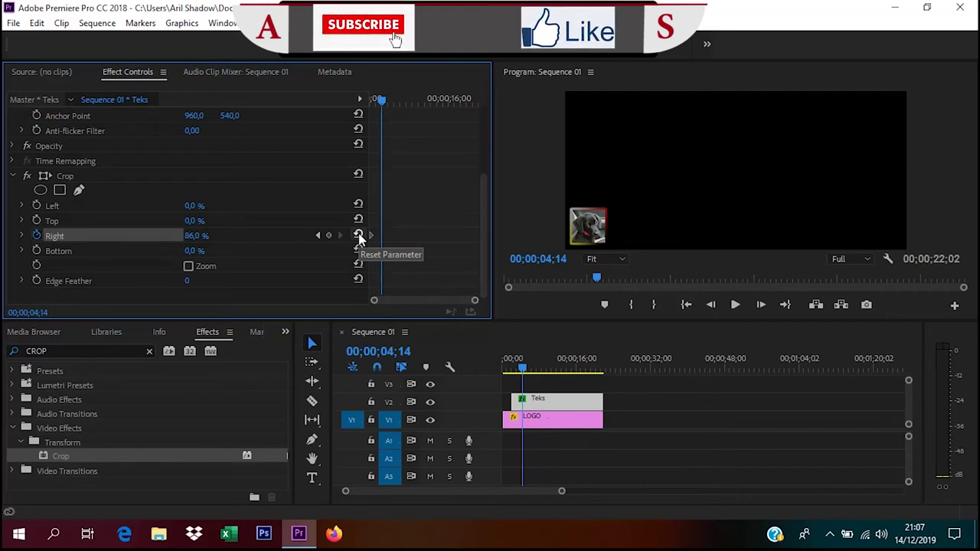
pyautogui.click(359, 236)
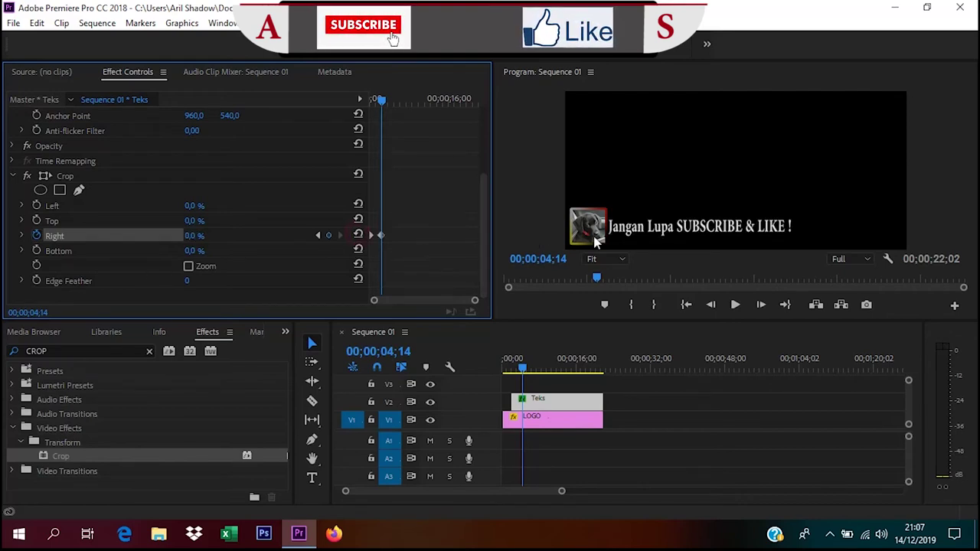
pyautogui.moveTo(382, 100); pyautogui.dragTo(372, 100)
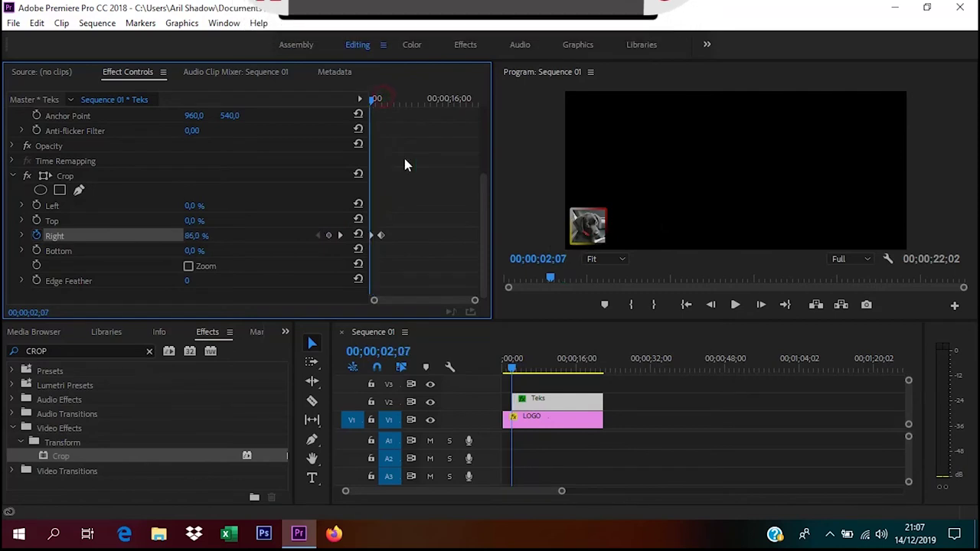
pyautogui.click(735, 305)
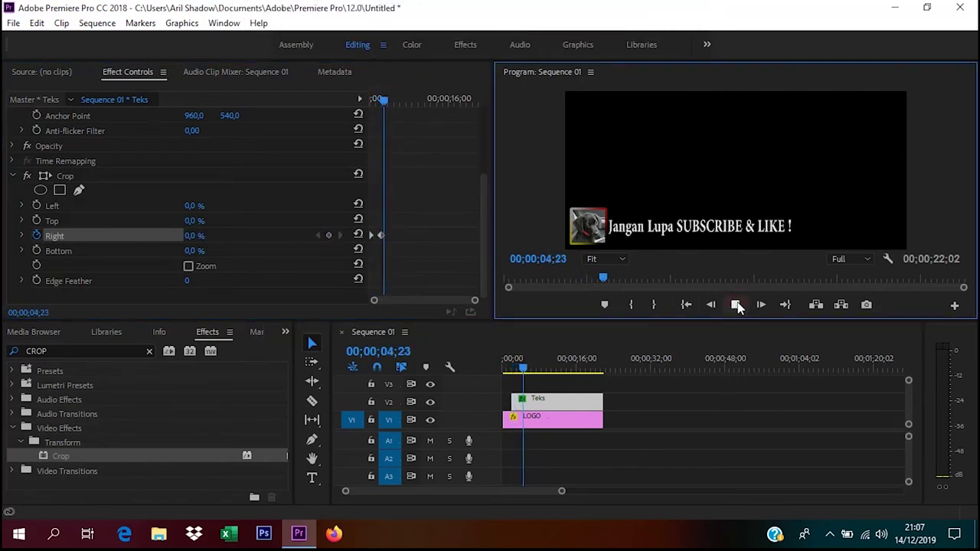
pyautogui.click(736, 305)
pyautogui.moveTo(397, 103); pyautogui.dragTo(374, 102)
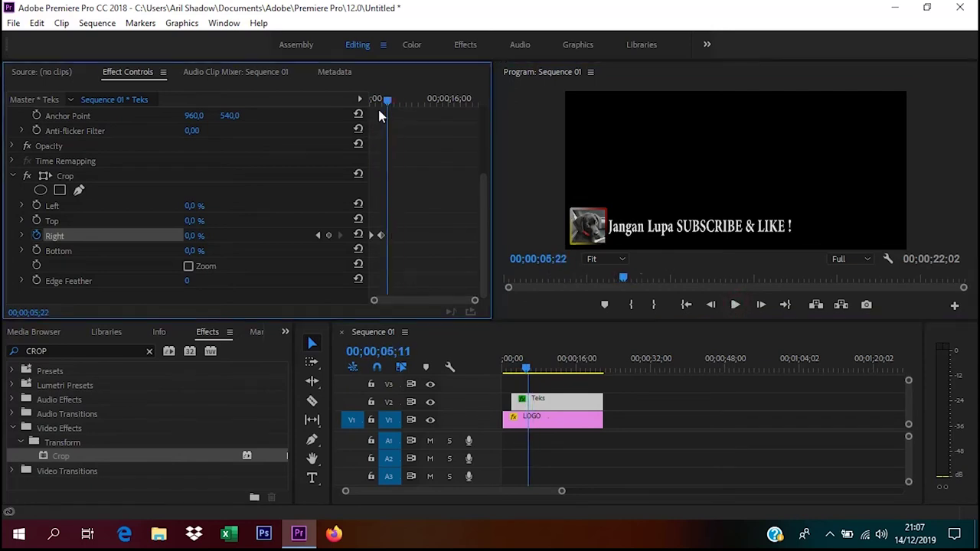
pyautogui.click(735, 305)
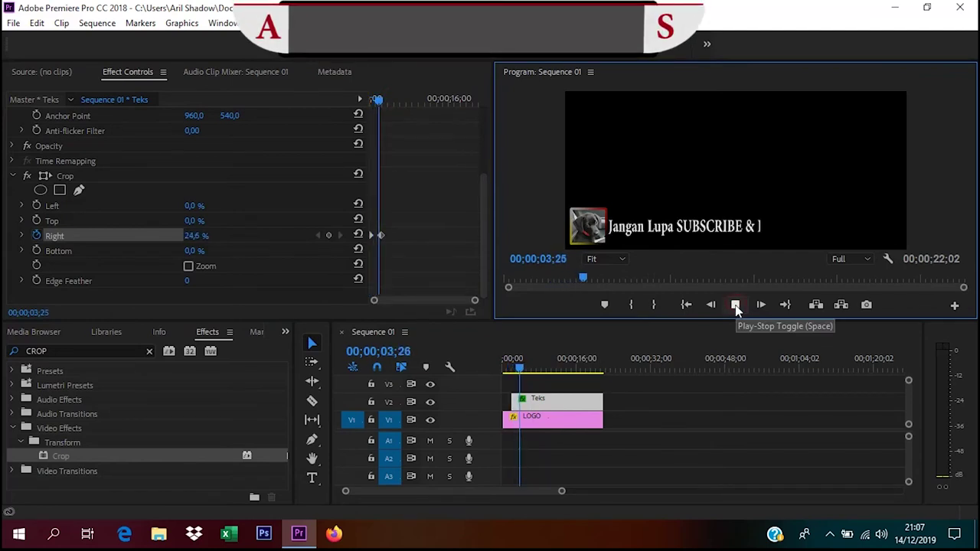
pyautogui.click(735, 305)
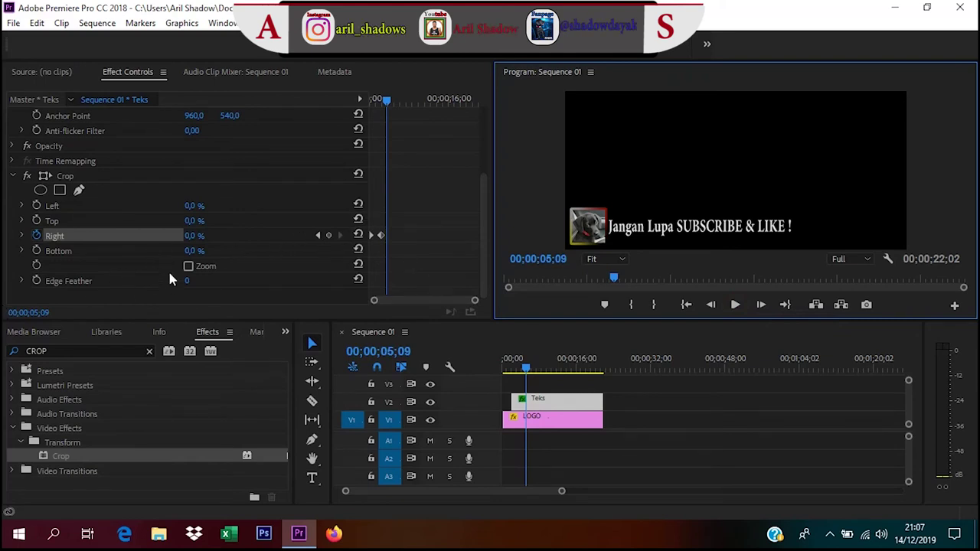
pyautogui.moveTo(388, 101)
pyautogui.mouseDown()
pyautogui.moveTo(428, 103)
pyautogui.moveTo(414, 111)
pyautogui.mouseUp()
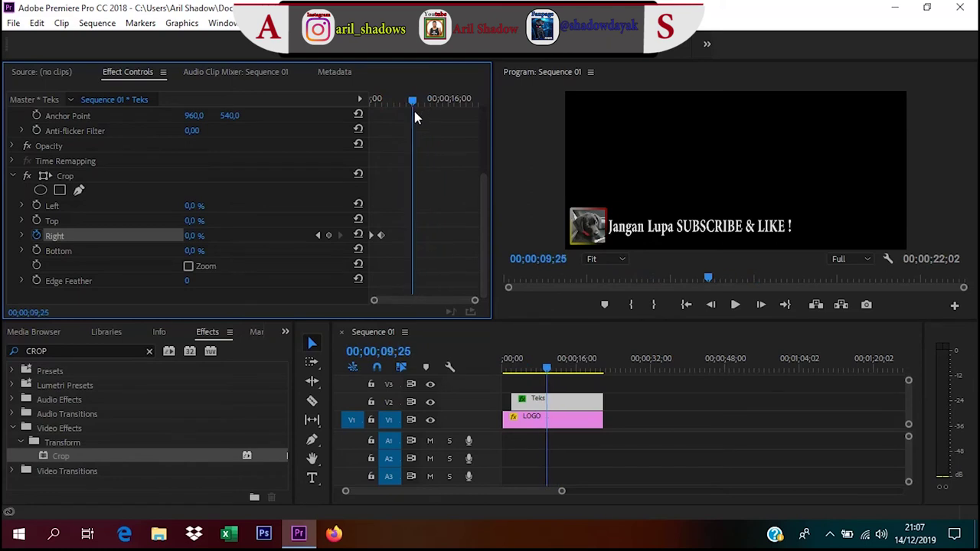
# Step: Hold Crop Right at 0% with a keyframe at 10;06, then raise it to 86% near 11;03
pyautogui.click(330, 236)
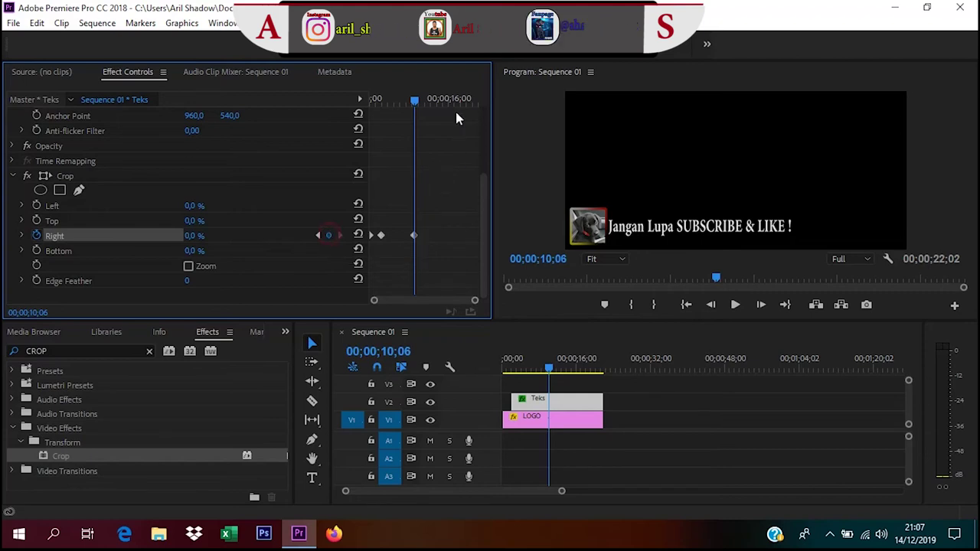
pyautogui.moveTo(417, 102); pyautogui.dragTo(425, 104)
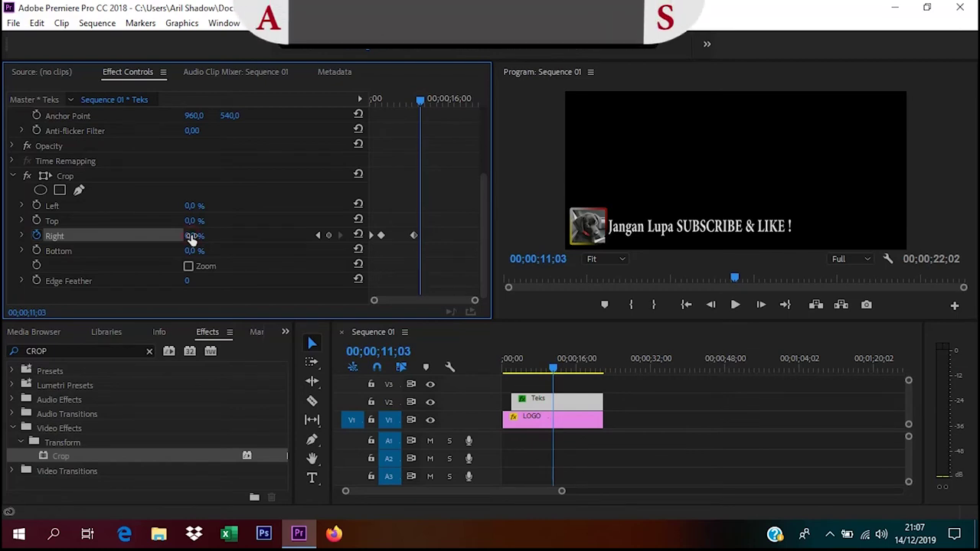
pyautogui.moveTo(186, 237); pyautogui.dragTo(232, 243)
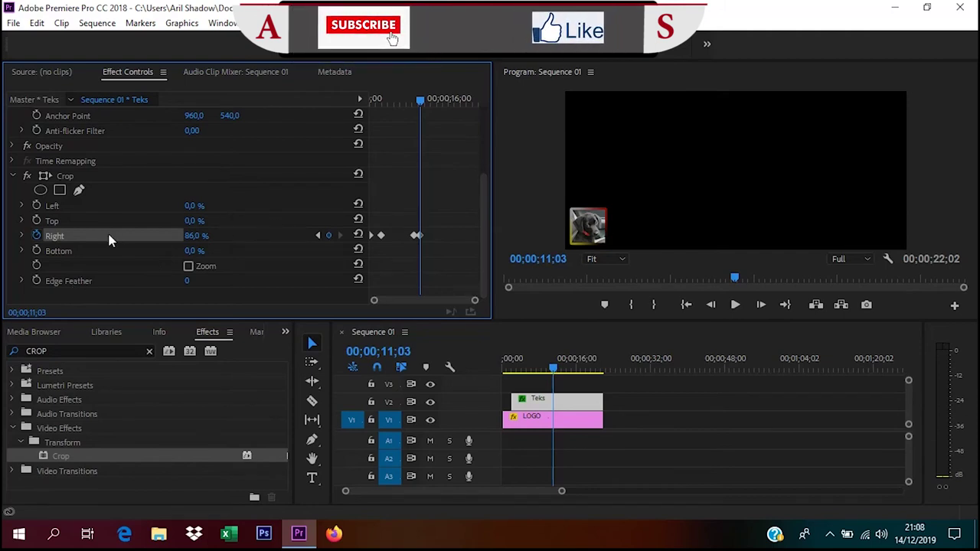
pyautogui.moveTo(421, 105); pyautogui.dragTo(343, 138)
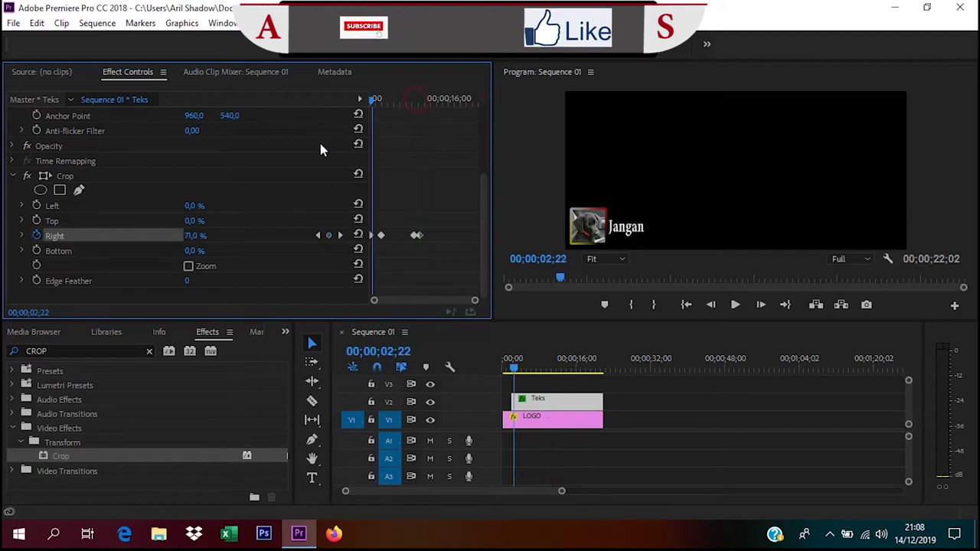
# Step: Move the final 86% Crop Right keyframe to about 11;26 and replay the wipe-out from 09;14
pyautogui.click(736, 305)
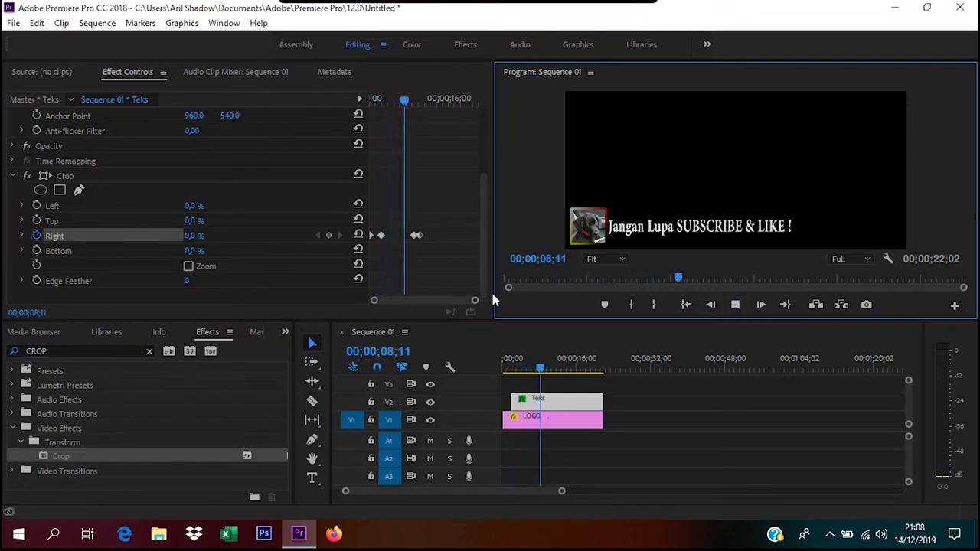
pyautogui.click(735, 305)
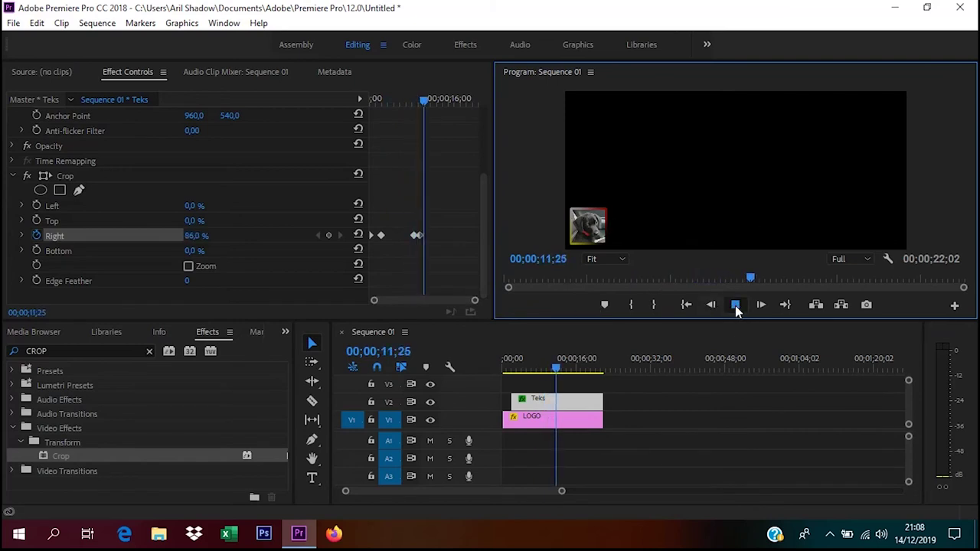
pyautogui.click(423, 239)
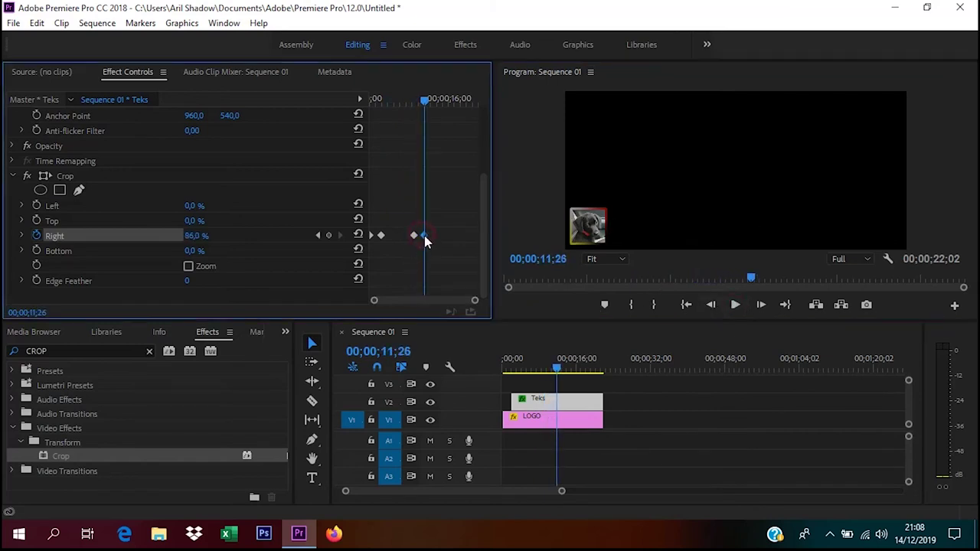
pyautogui.moveTo(425, 98); pyautogui.dragTo(410, 99)
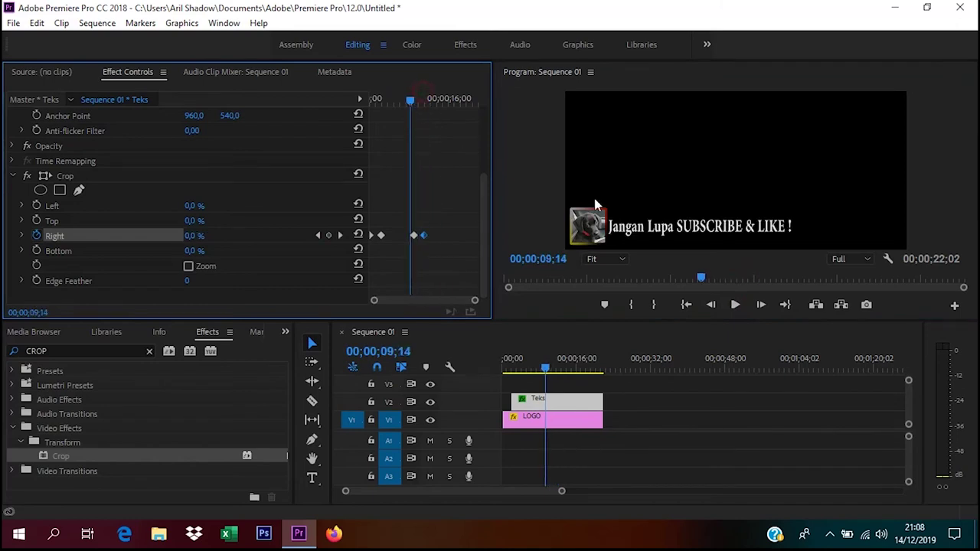
pyautogui.click(734, 306)
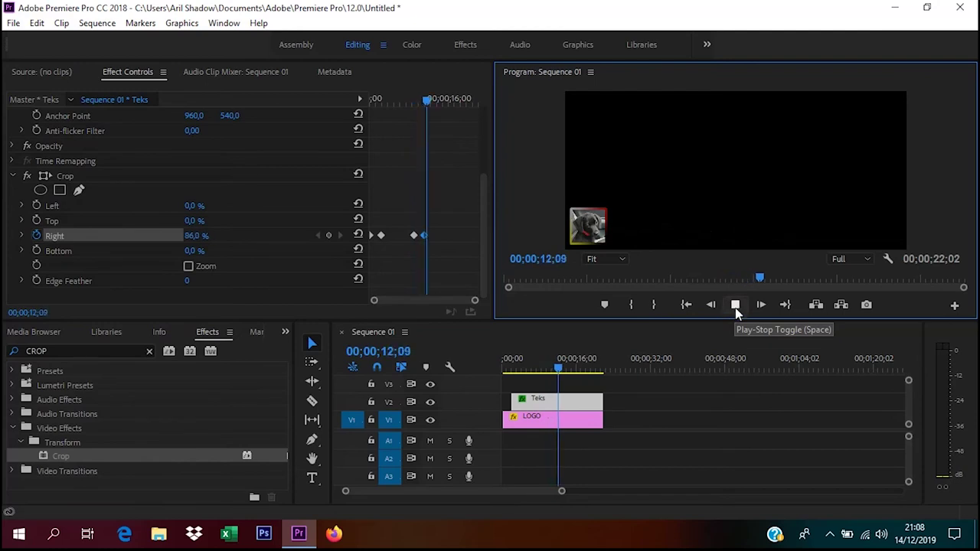
pyautogui.click(735, 305)
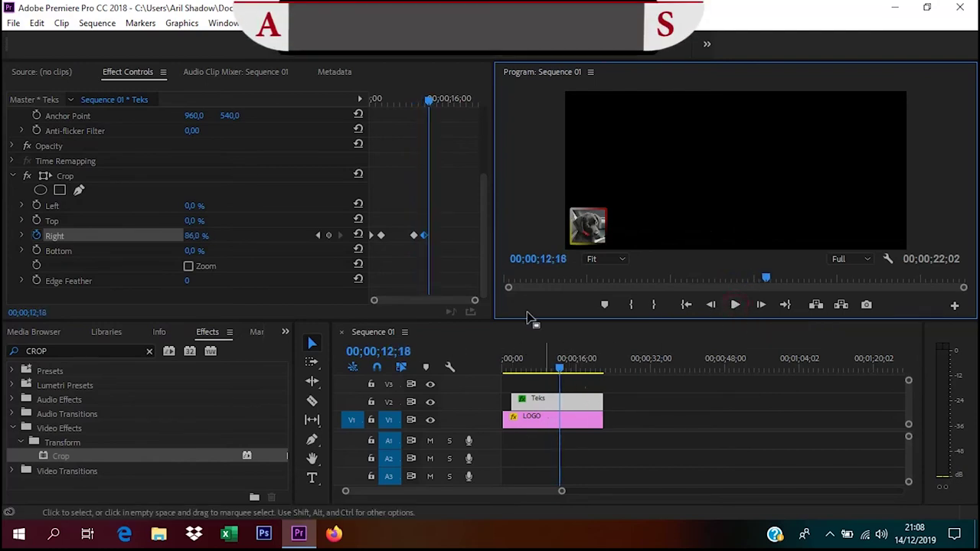
# Step: Trim the Teks clip's end back to the playhead at about 00;00;12;18
pyautogui.moveTo(601, 401); pyautogui.dragTo(565, 403)
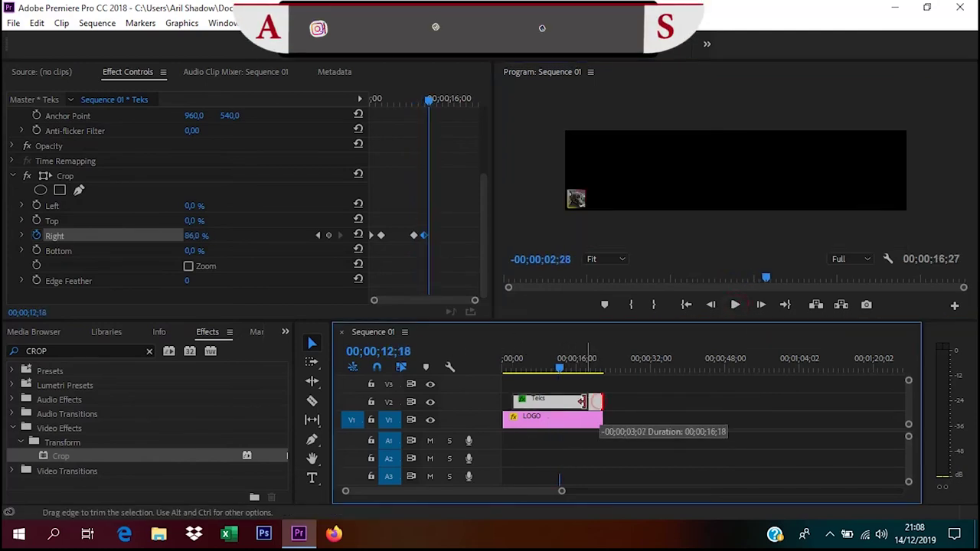
pyautogui.moveTo(565, 403); pyautogui.dragTo(559, 403)
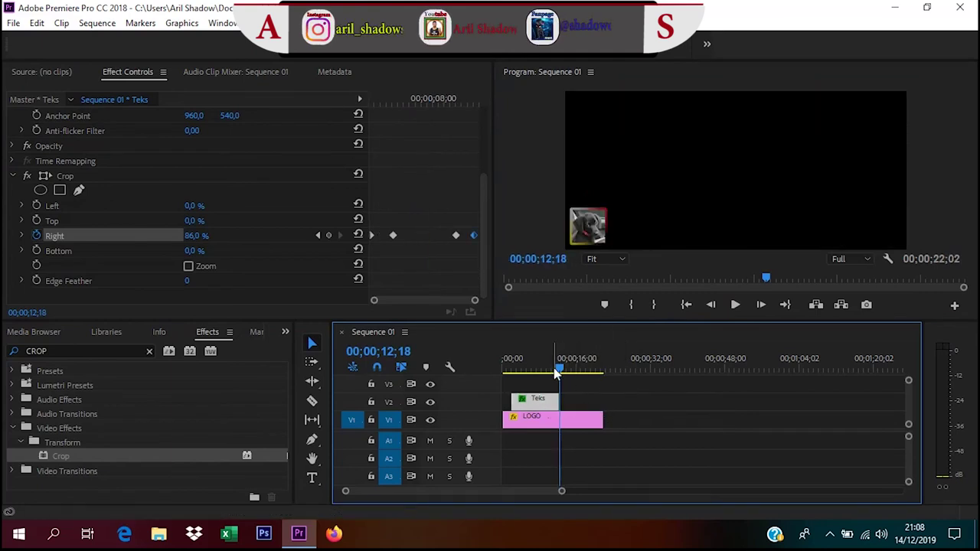
pyautogui.click(569, 427)
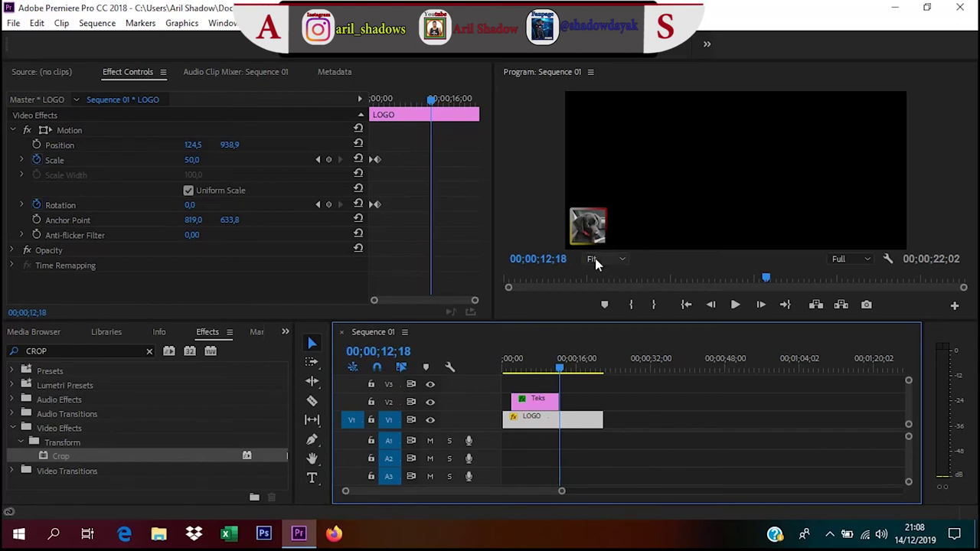
# Step: Add LOGO Scale and Rotation keyframes, set Scale to 0 at 00;00;13;10, and preview
pyautogui.click(329, 160)
pyautogui.click(329, 205)
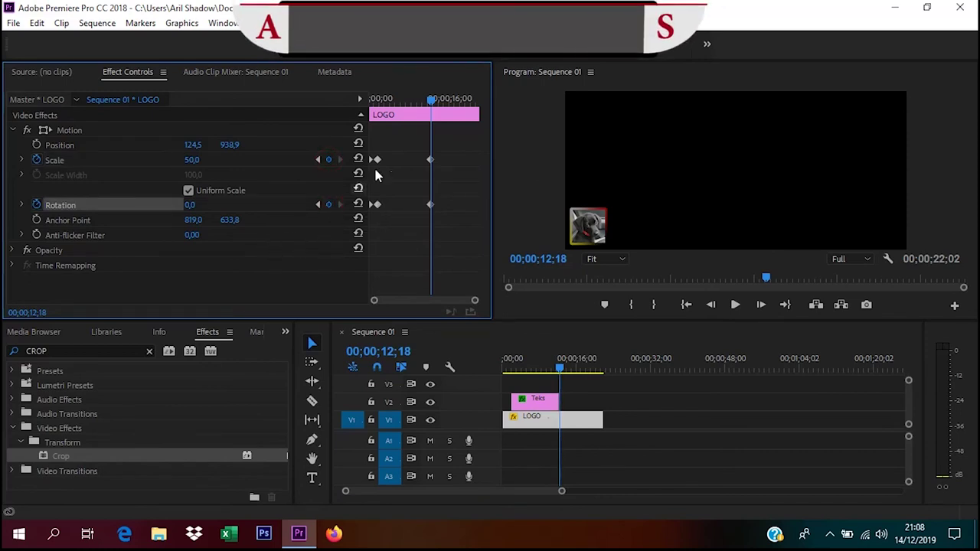
pyautogui.moveTo(432, 108); pyautogui.dragTo(440, 110)
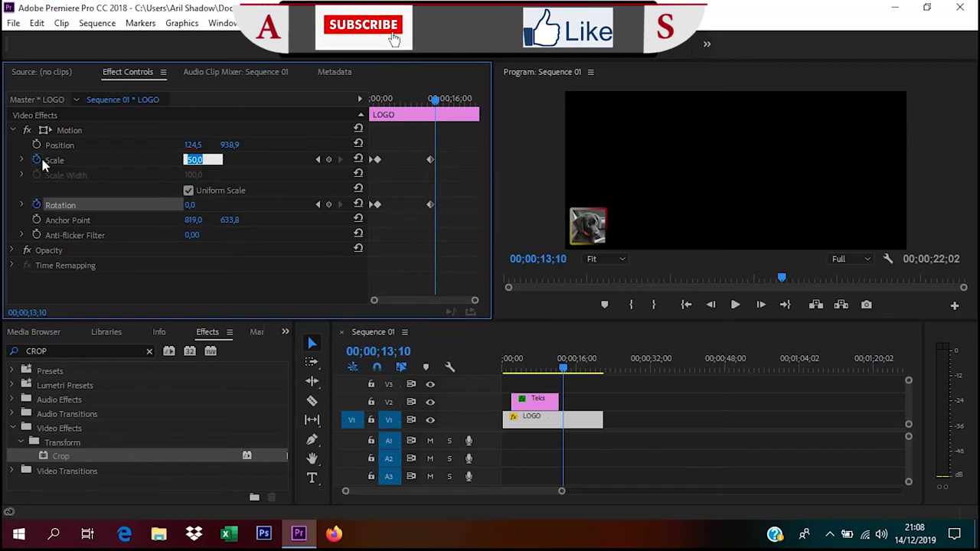
pyautogui.write('0')
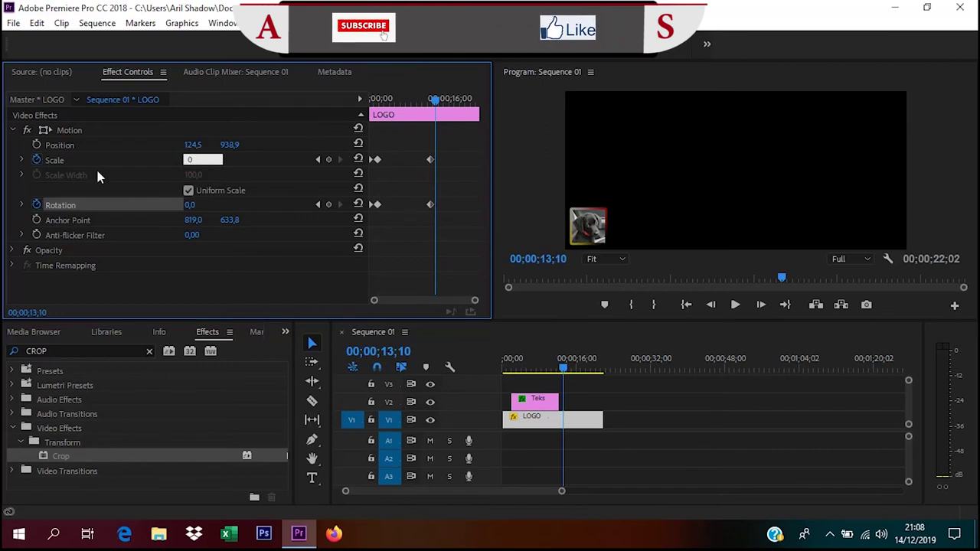
pyautogui.press('Return')
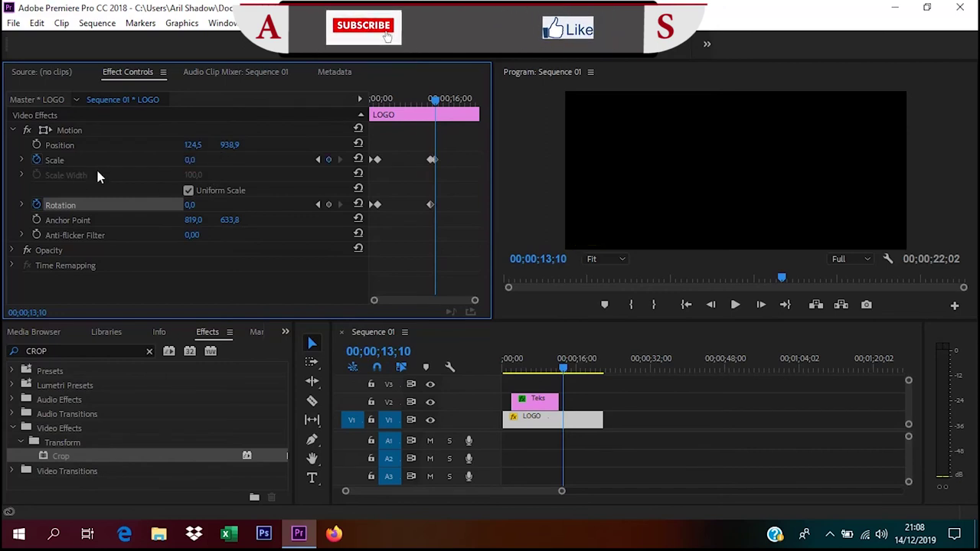
pyautogui.moveTo(435, 100); pyautogui.dragTo(372, 100)
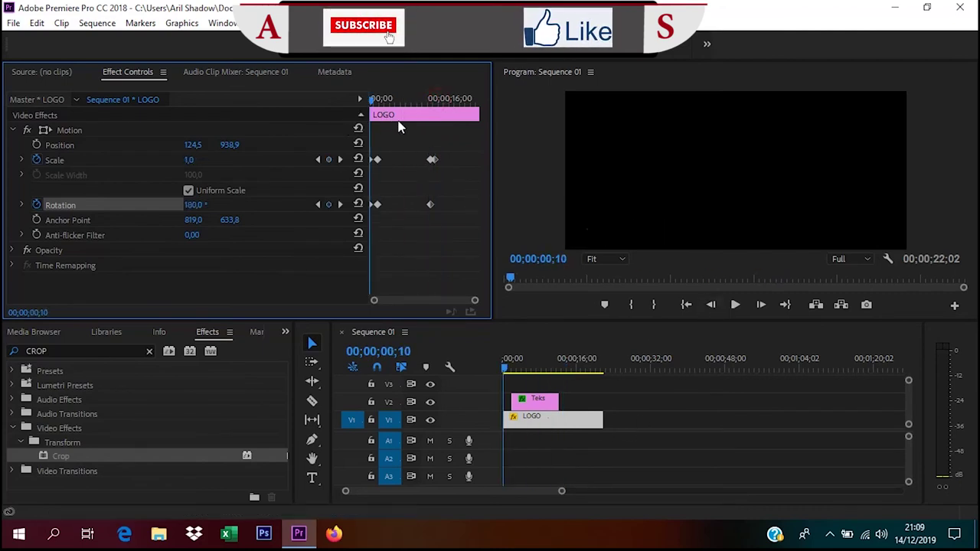
pyautogui.moveTo(375, 104); pyautogui.dragTo(436, 121)
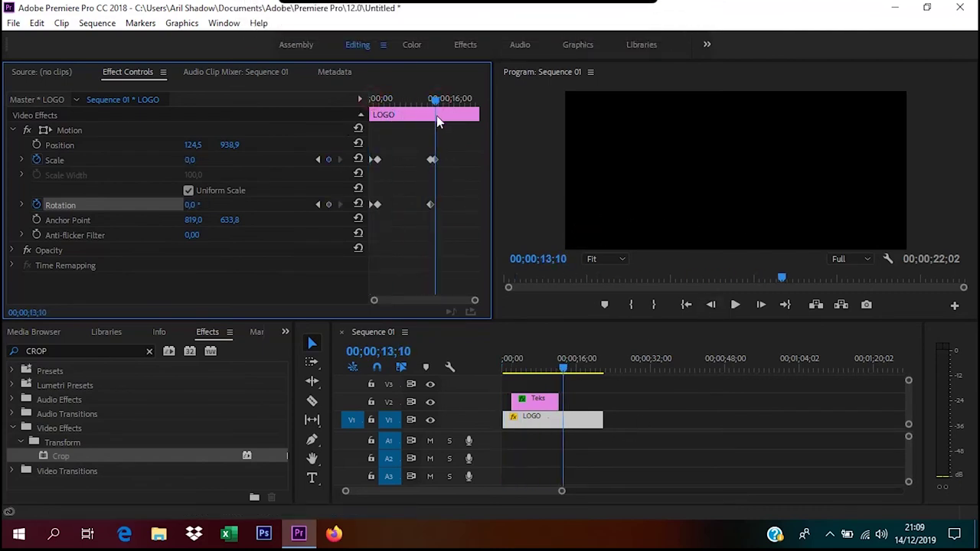
pyautogui.moveTo(439, 102); pyautogui.dragTo(372, 102)
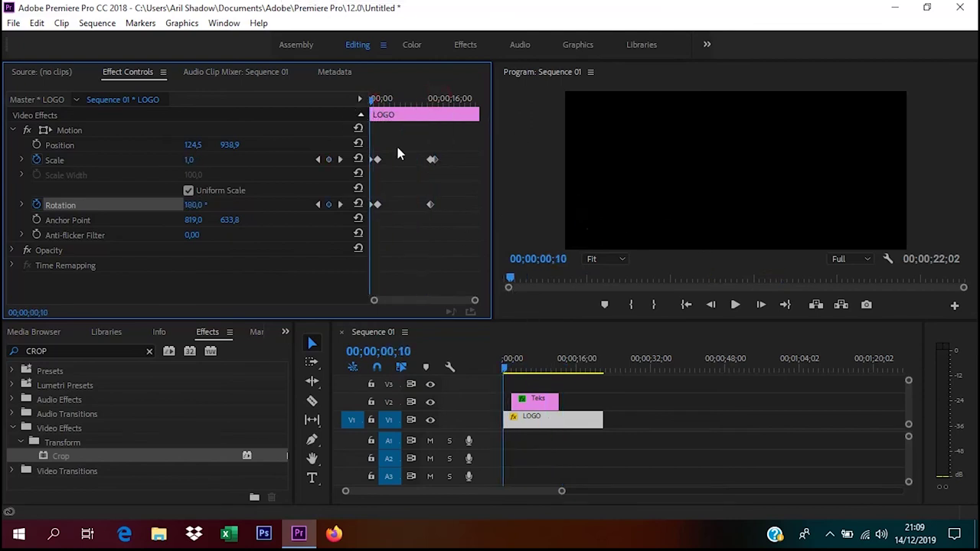
pyautogui.click(508, 369)
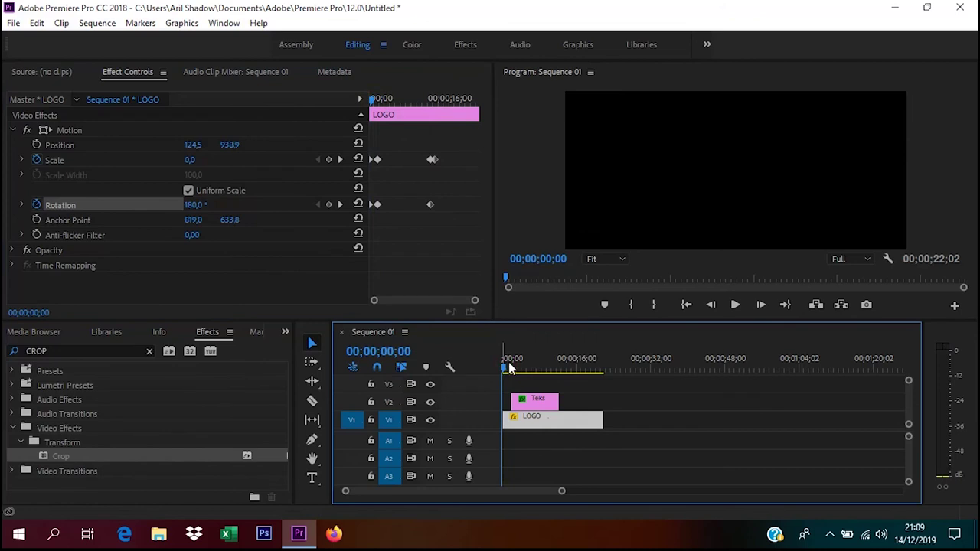
pyautogui.click(734, 304)
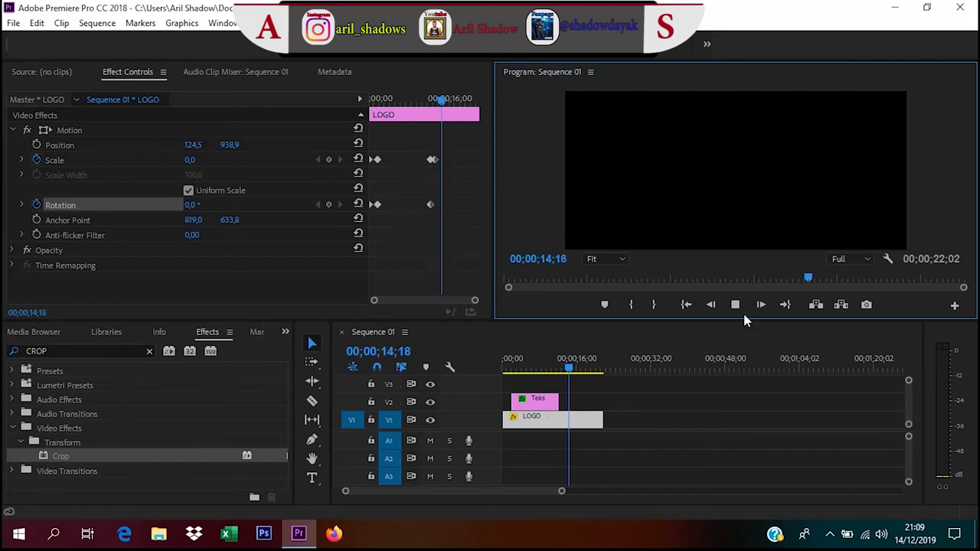
# Step: Drag the LOGO clip's end back to the playhead so it ends at 00;00;15;03
pyautogui.moveTo(604, 422); pyautogui.dragTo(571, 429)
pyautogui.click(632, 403)
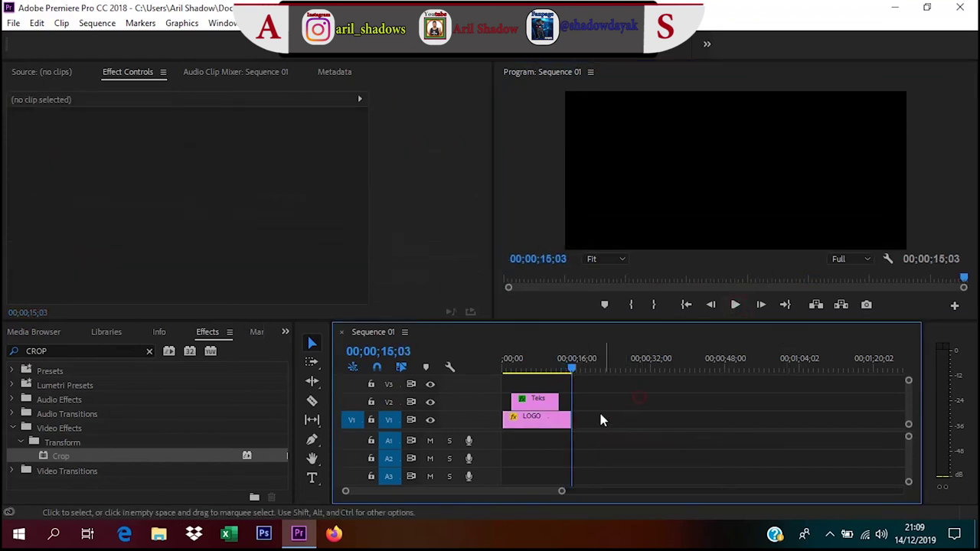
# Step: Nest the Teks and LOGO clips as 'FORMAT SLIDE' and raise it toward track V2
pyautogui.moveTo(573, 368); pyautogui.dragTo(503, 369)
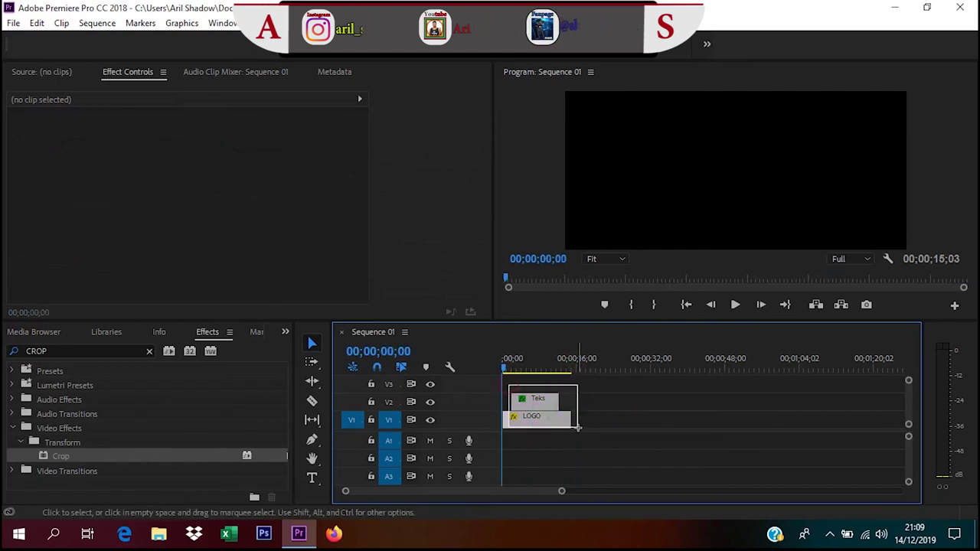
pyautogui.moveTo(533, 398); pyautogui.dragTo(573, 428)
pyautogui.rightClick(553, 415)
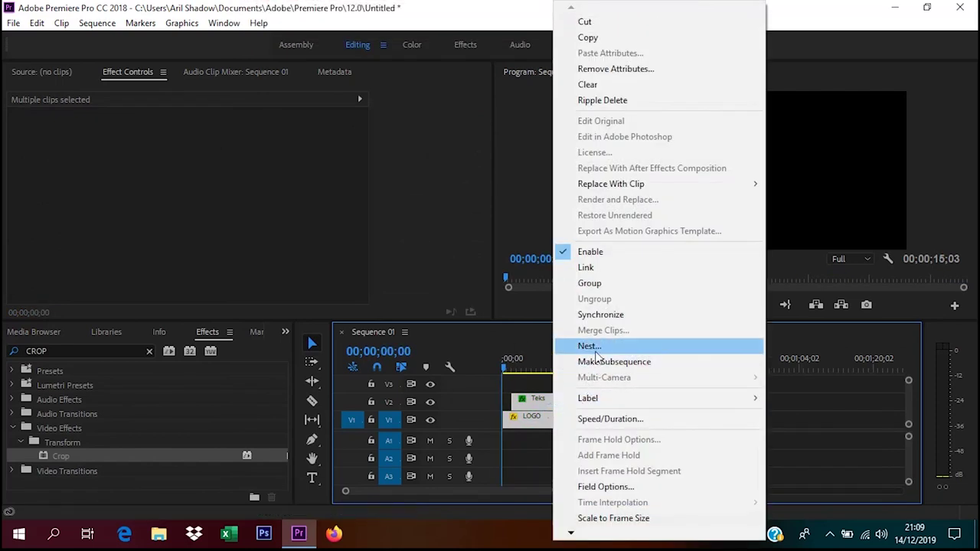
pyautogui.click(590, 346)
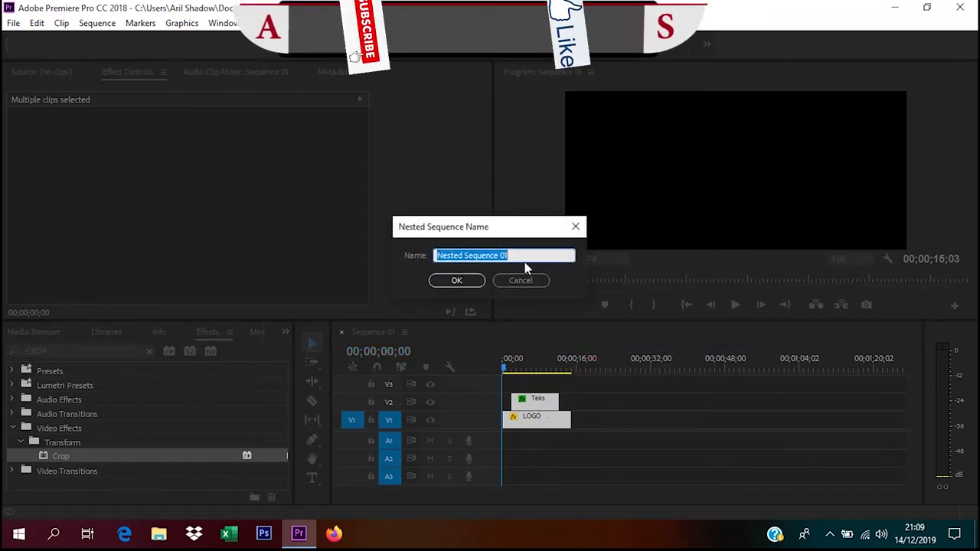
pyautogui.write('FORMAT ')
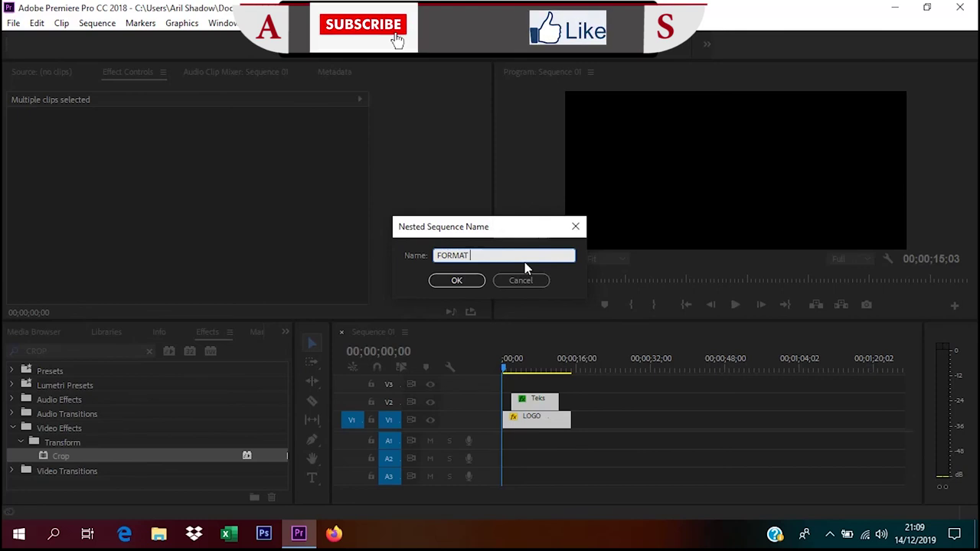
pyautogui.write('SLIDE')
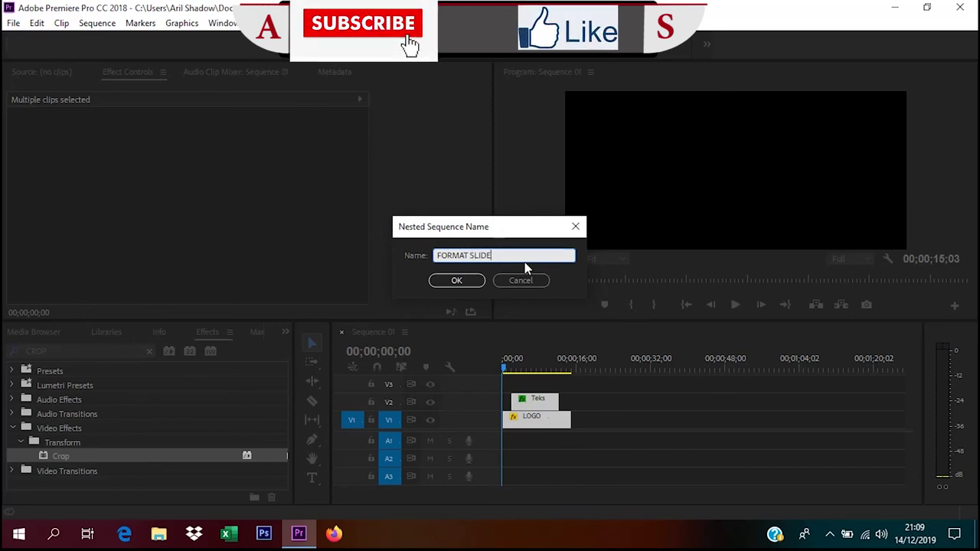
pyautogui.press('Return')
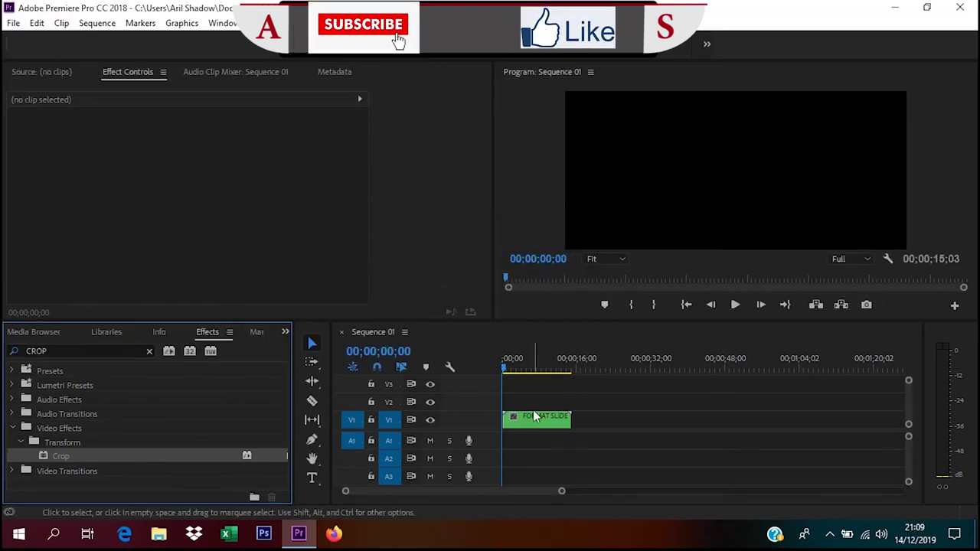
pyautogui.moveTo(532, 423); pyautogui.dragTo(532, 404)
# Step: Preview the nested FORMAT SLIDE clip and clear the CROP effect search
pyautogui.click(736, 305)
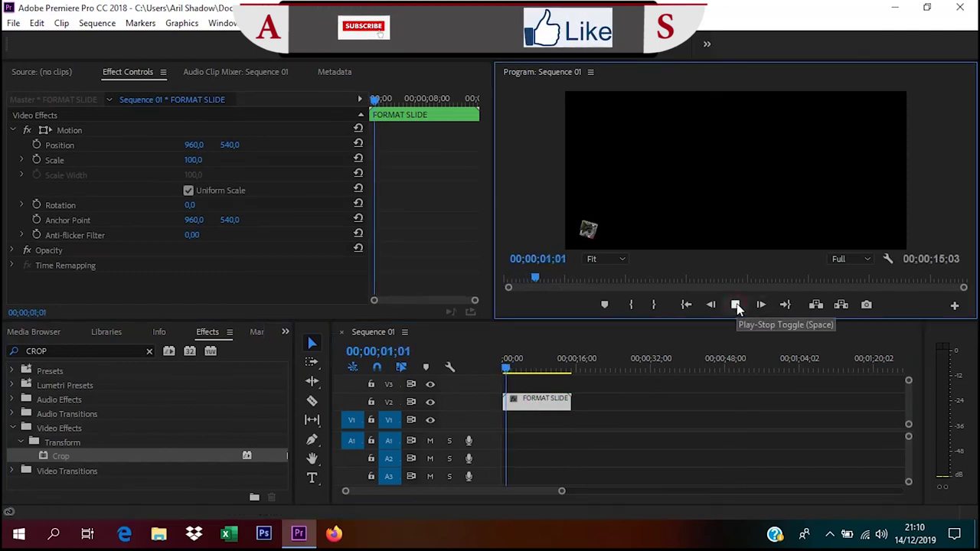
pyautogui.click(736, 304)
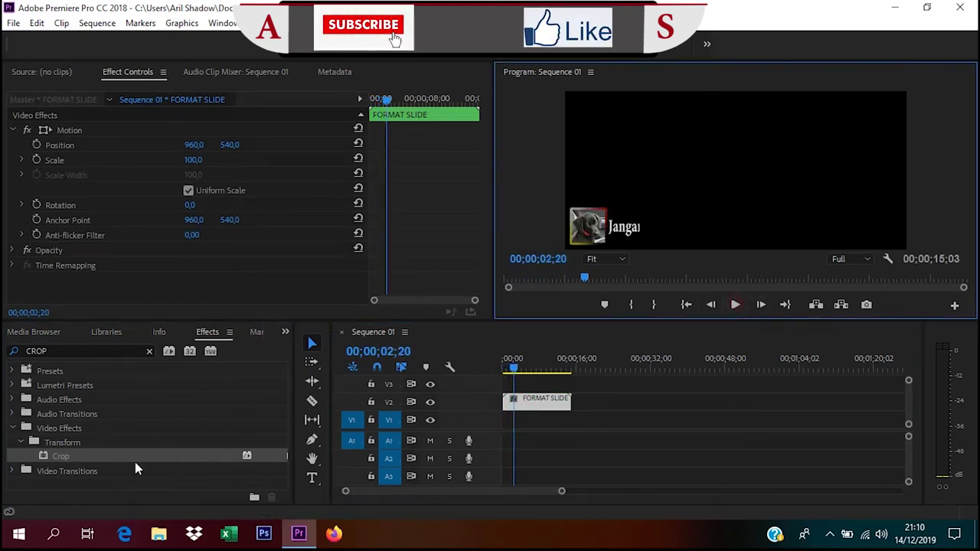
pyautogui.click(150, 352)
# Step: Show the Project panel listing FORMAT SLIDE, LOGO, Teks and Sequence 01
pyautogui.click(284, 333)
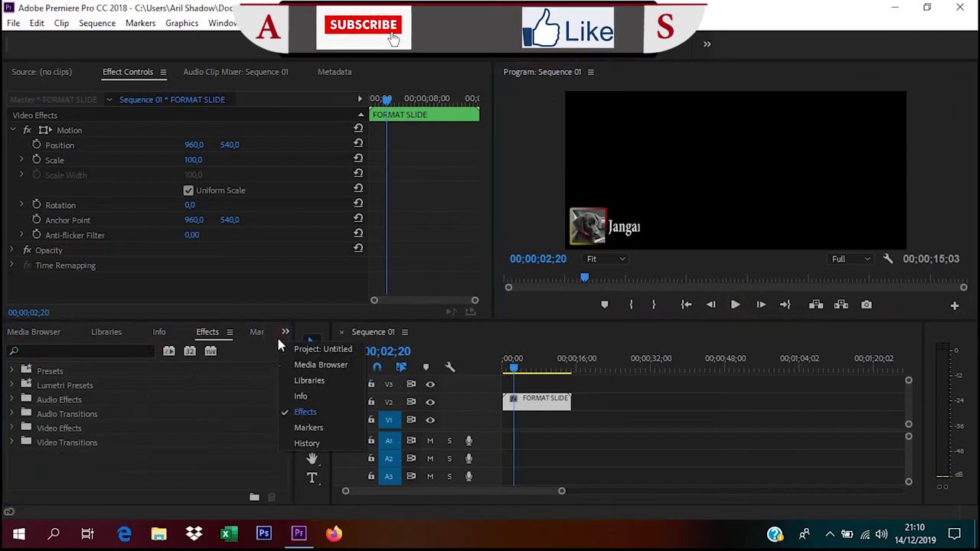
pyautogui.click(299, 350)
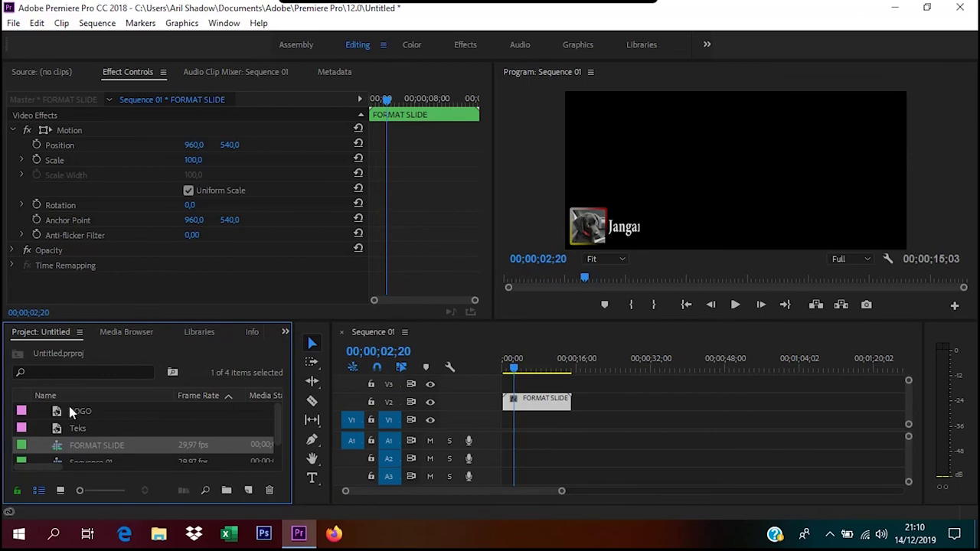
pyautogui.scroll(-1, 143, 428)
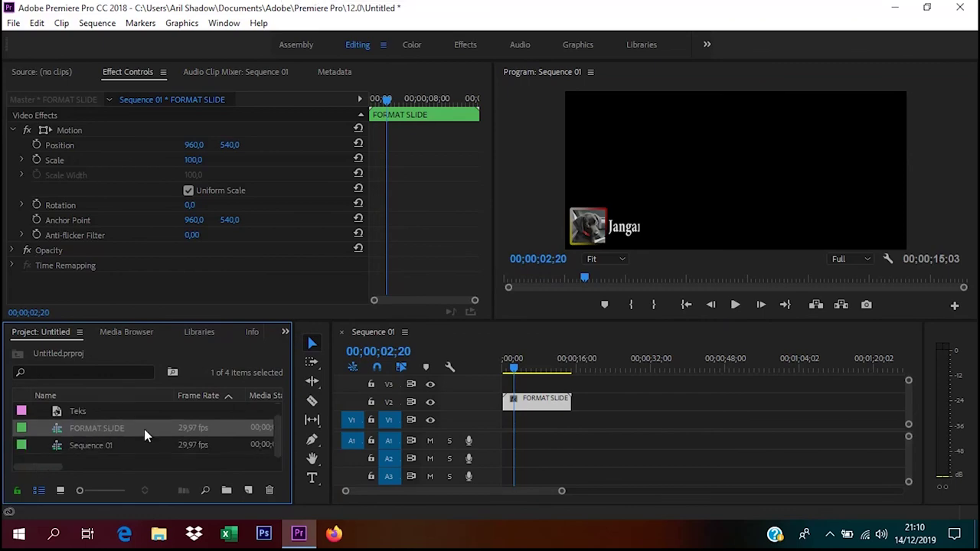
# Step: Import 20190821_163157.mp4 from the Data (G:) video folder and load it in the Source monitor
pyautogui.doubleClick(69, 459)
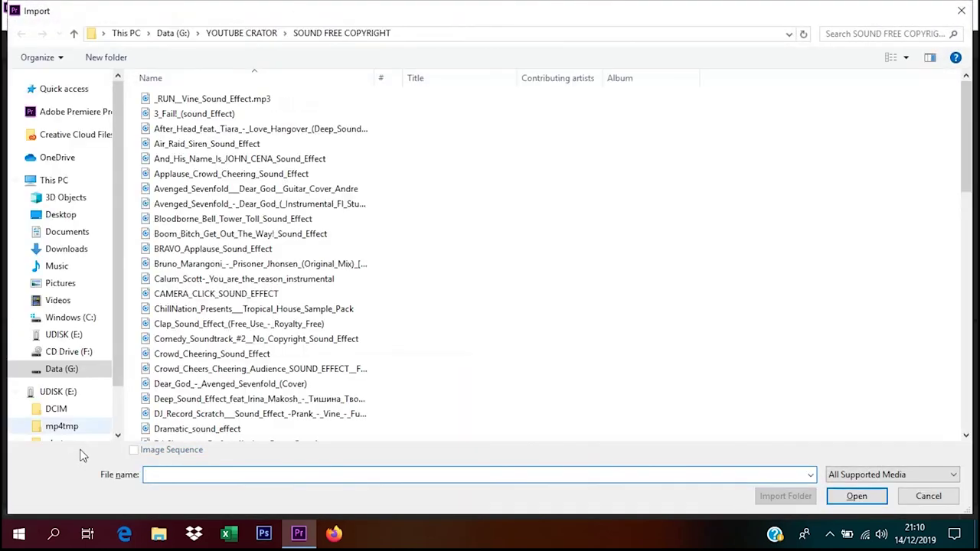
pyautogui.click(62, 369)
pyautogui.doubleClick(186, 309)
pyautogui.click(173, 328)
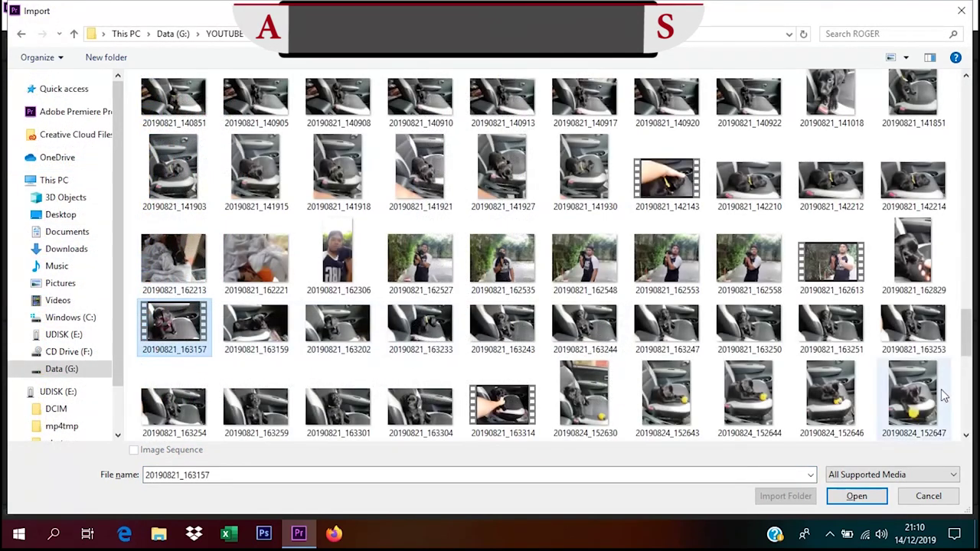
pyautogui.click(858, 498)
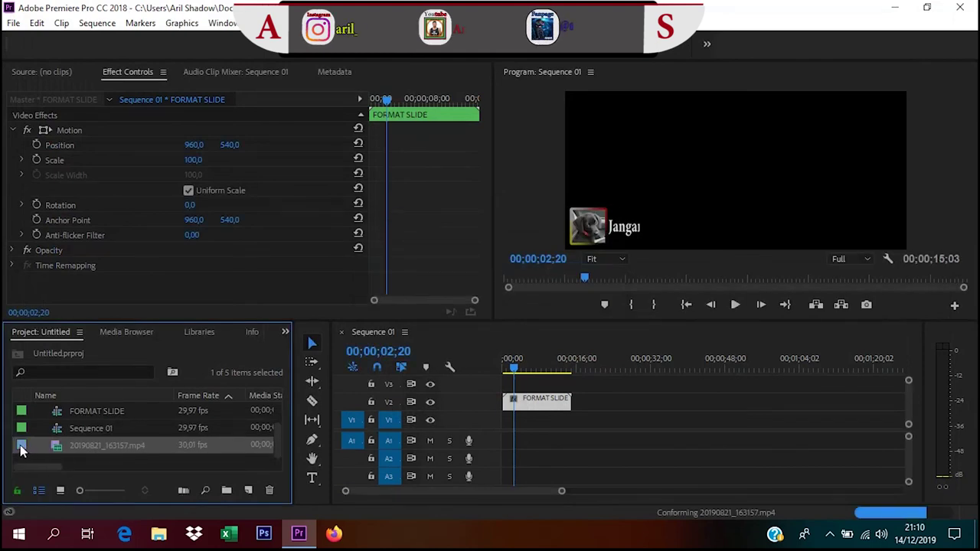
pyautogui.doubleClick(21, 448)
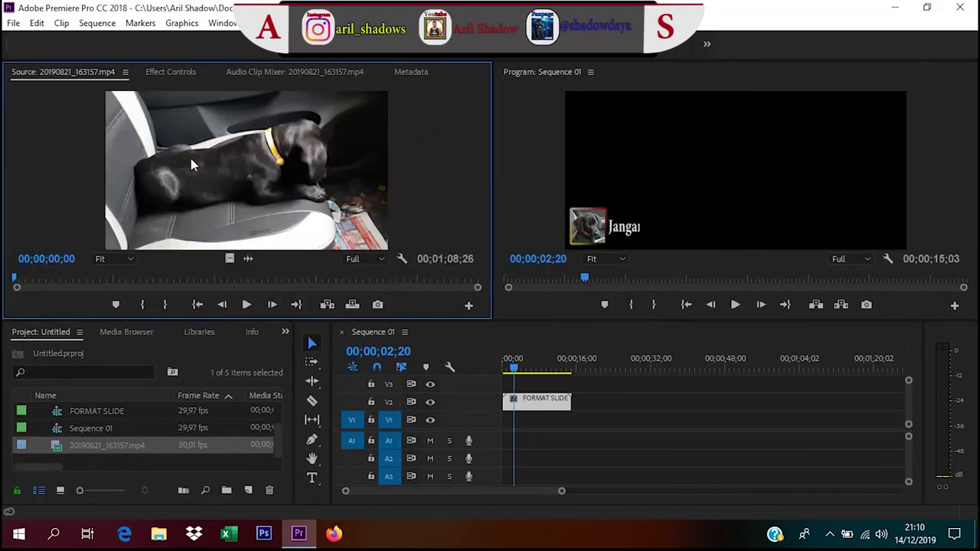
# Step: Place the dog video on V1/A1 under FORMAT SLIDE and preview playback to 00;00;13;15
pyautogui.moveTo(449, 314); pyautogui.dragTo(524, 414)
pyautogui.click(502, 375)
pyautogui.click(733, 305)
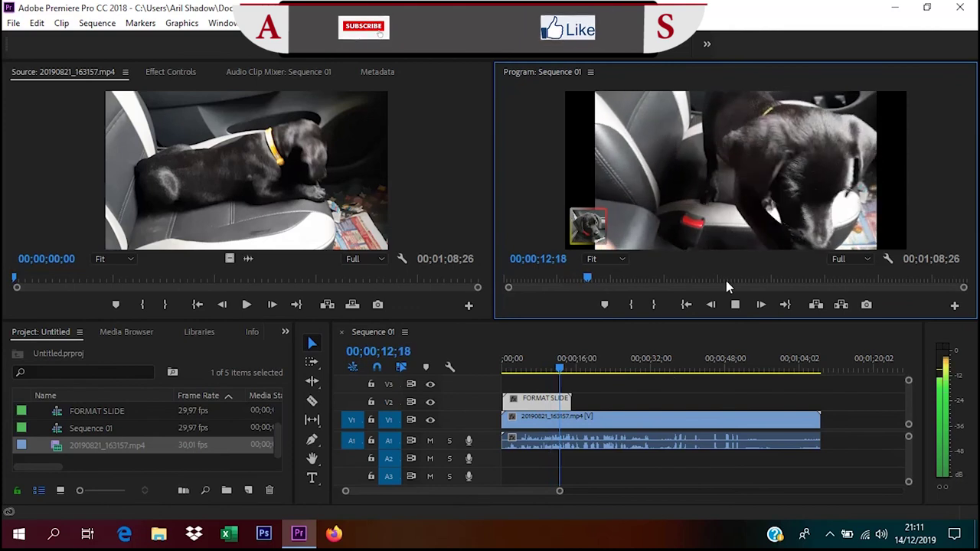
pyautogui.click(735, 304)
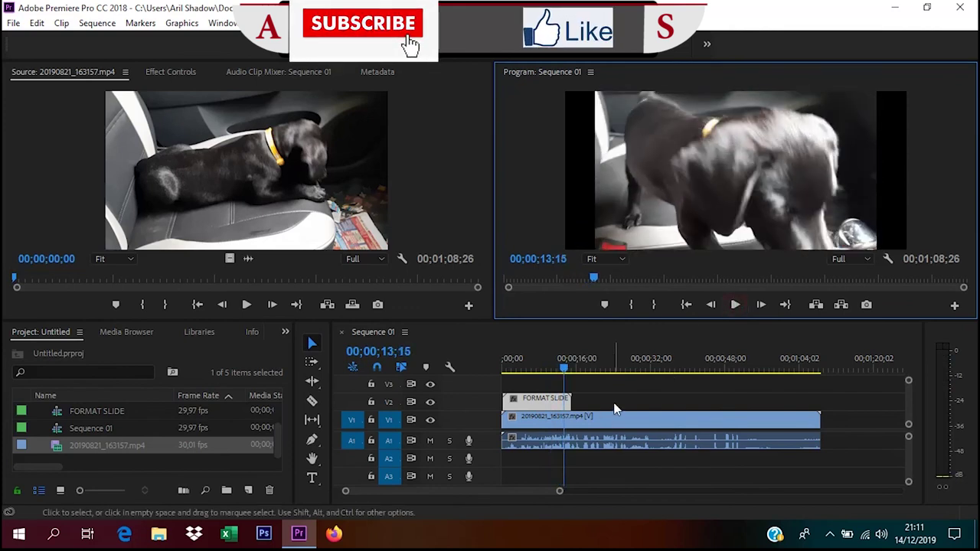